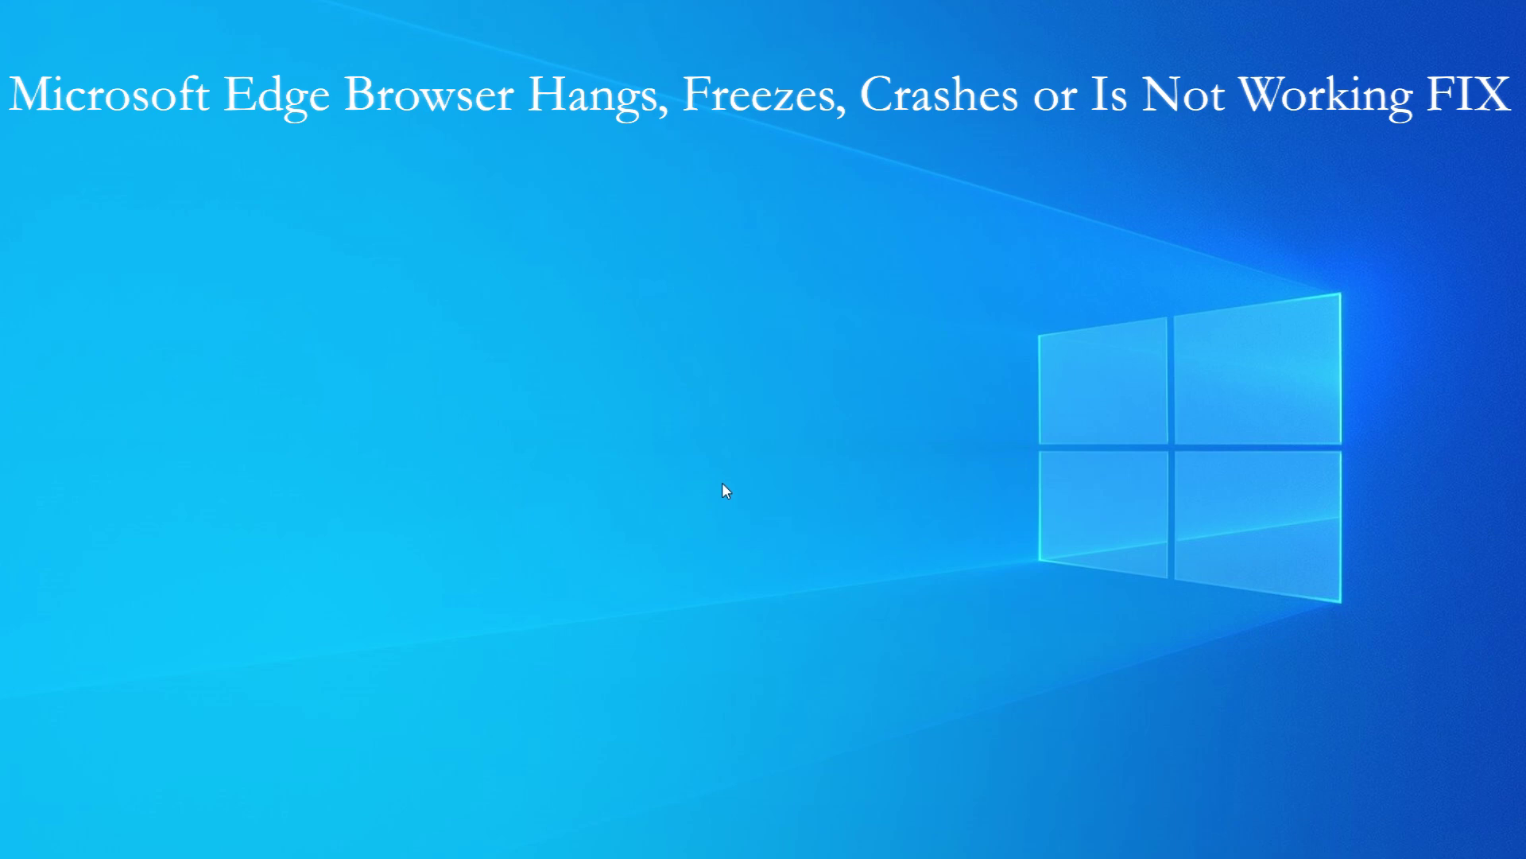
Step: Refresh the desktop and launch Microsoft Edge
{"action": "right_click", "coordinate": [705, 489]}
{"action": "left_click", "coordinate": [716, 563]}
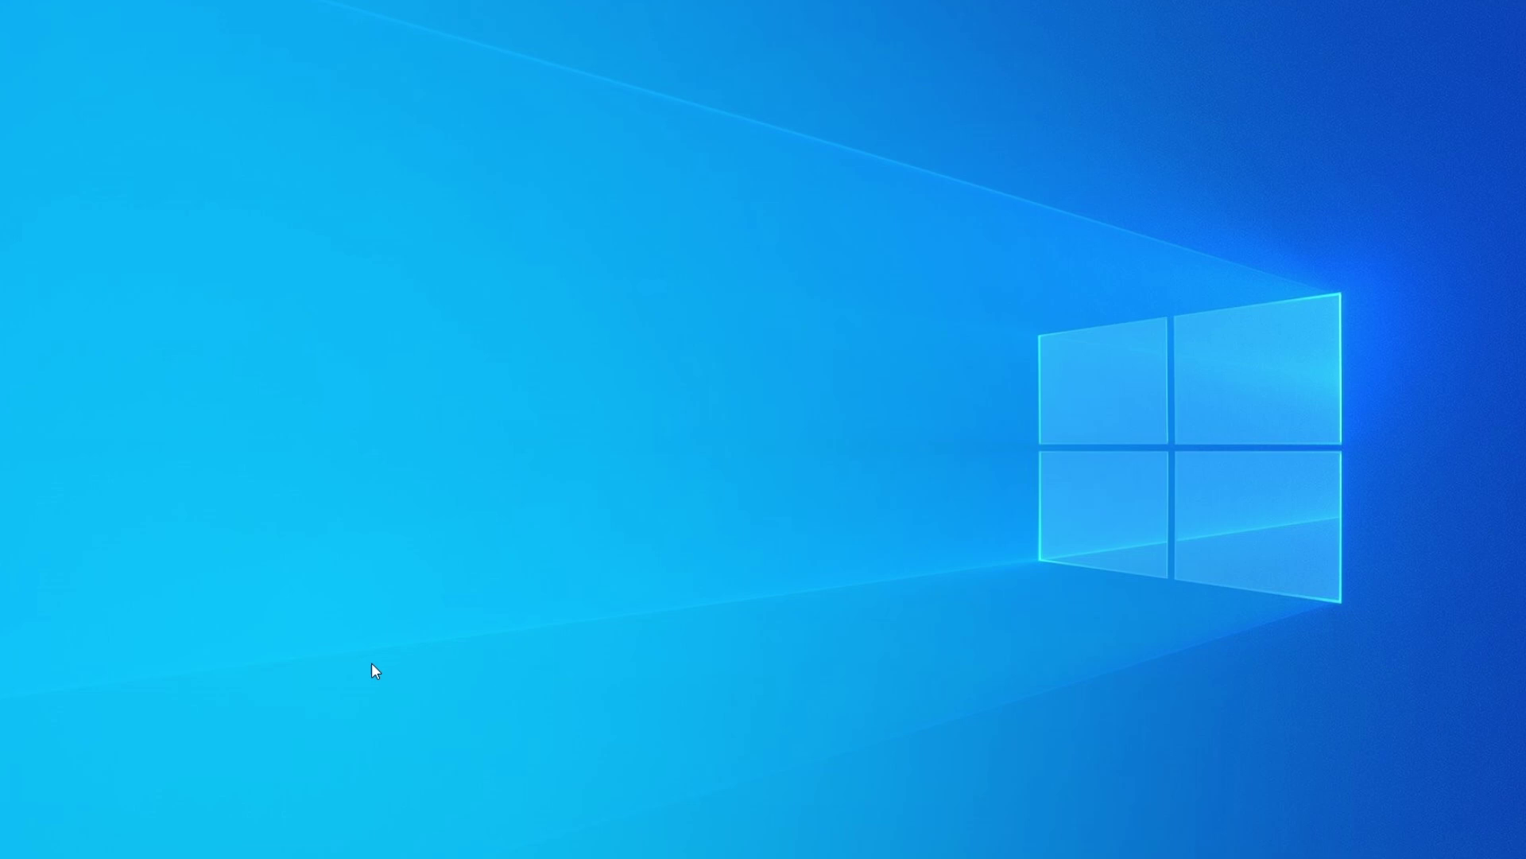
{"action": "left_click", "coordinate": [249, 850]}
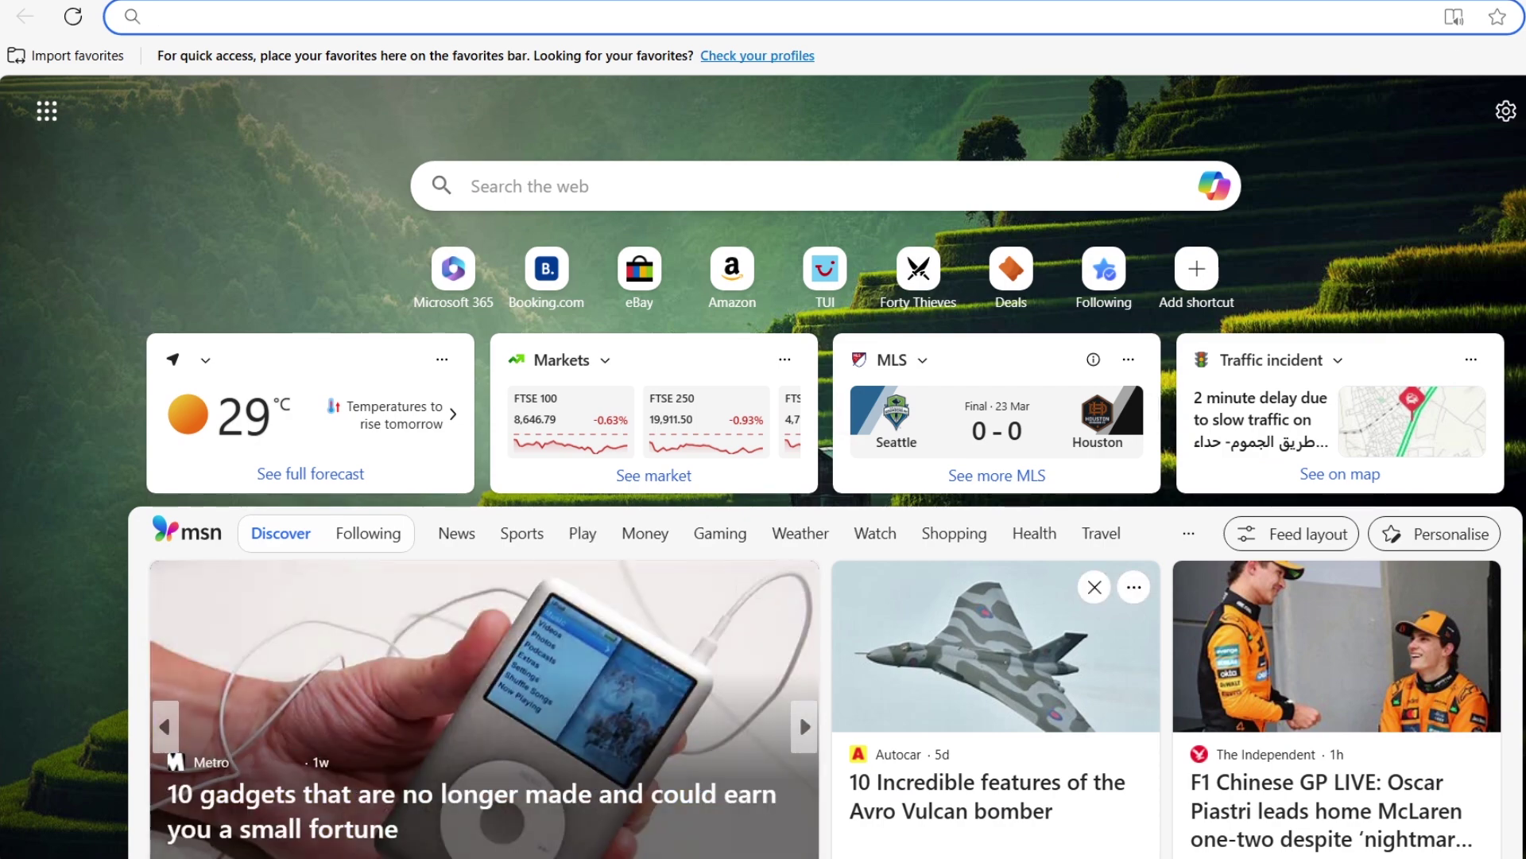
Step: End the Microsoft Edge task from Task Manager
{"action": "right_click", "coordinate": [1145, 853]}
{"action": "left_click", "coordinate": [1140, 777]}
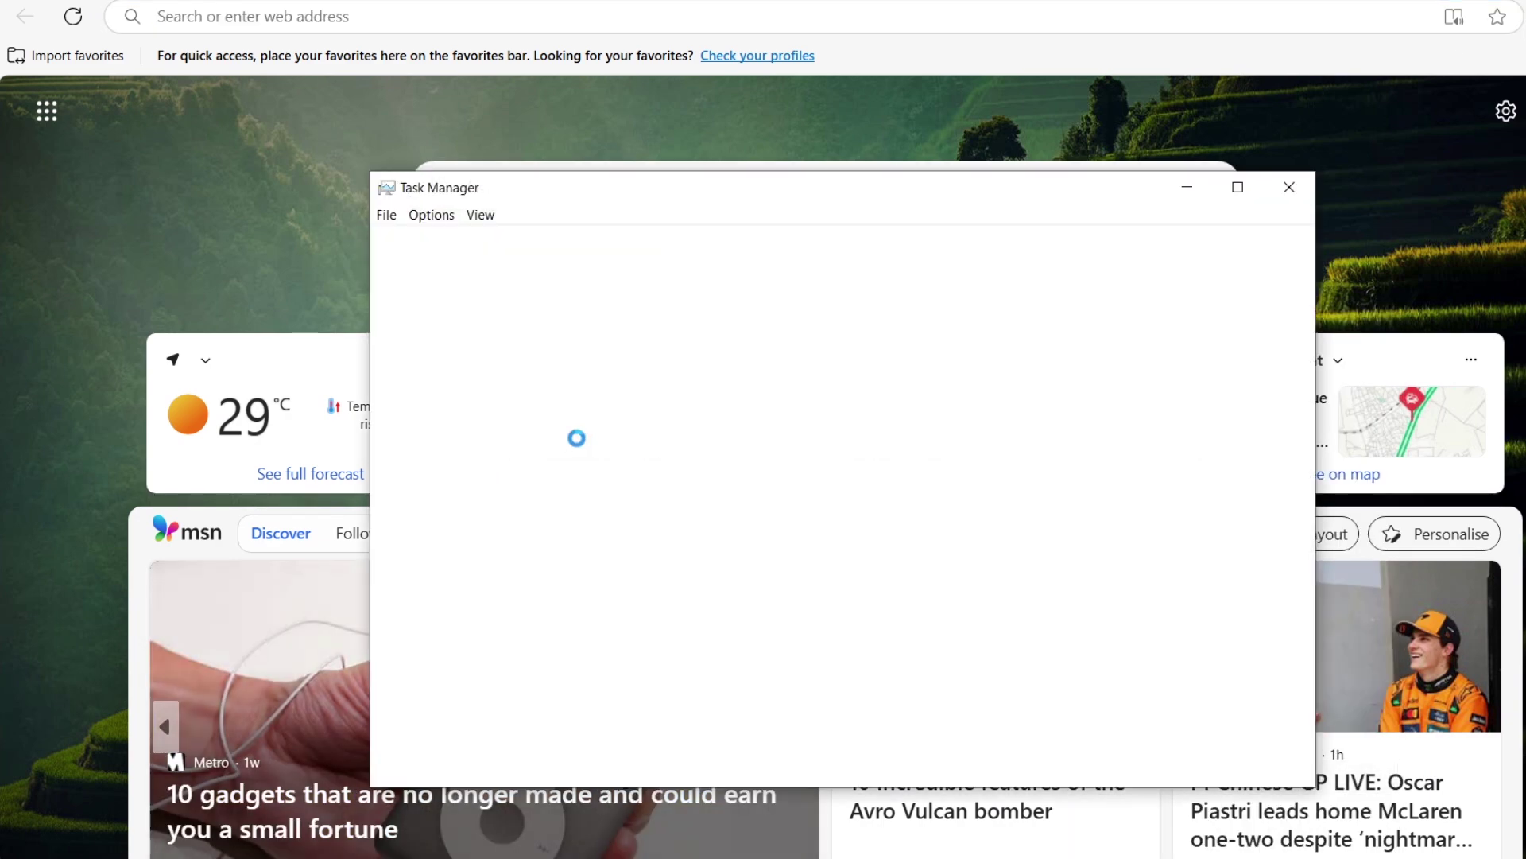
{"action": "left_click", "coordinate": [489, 399]}
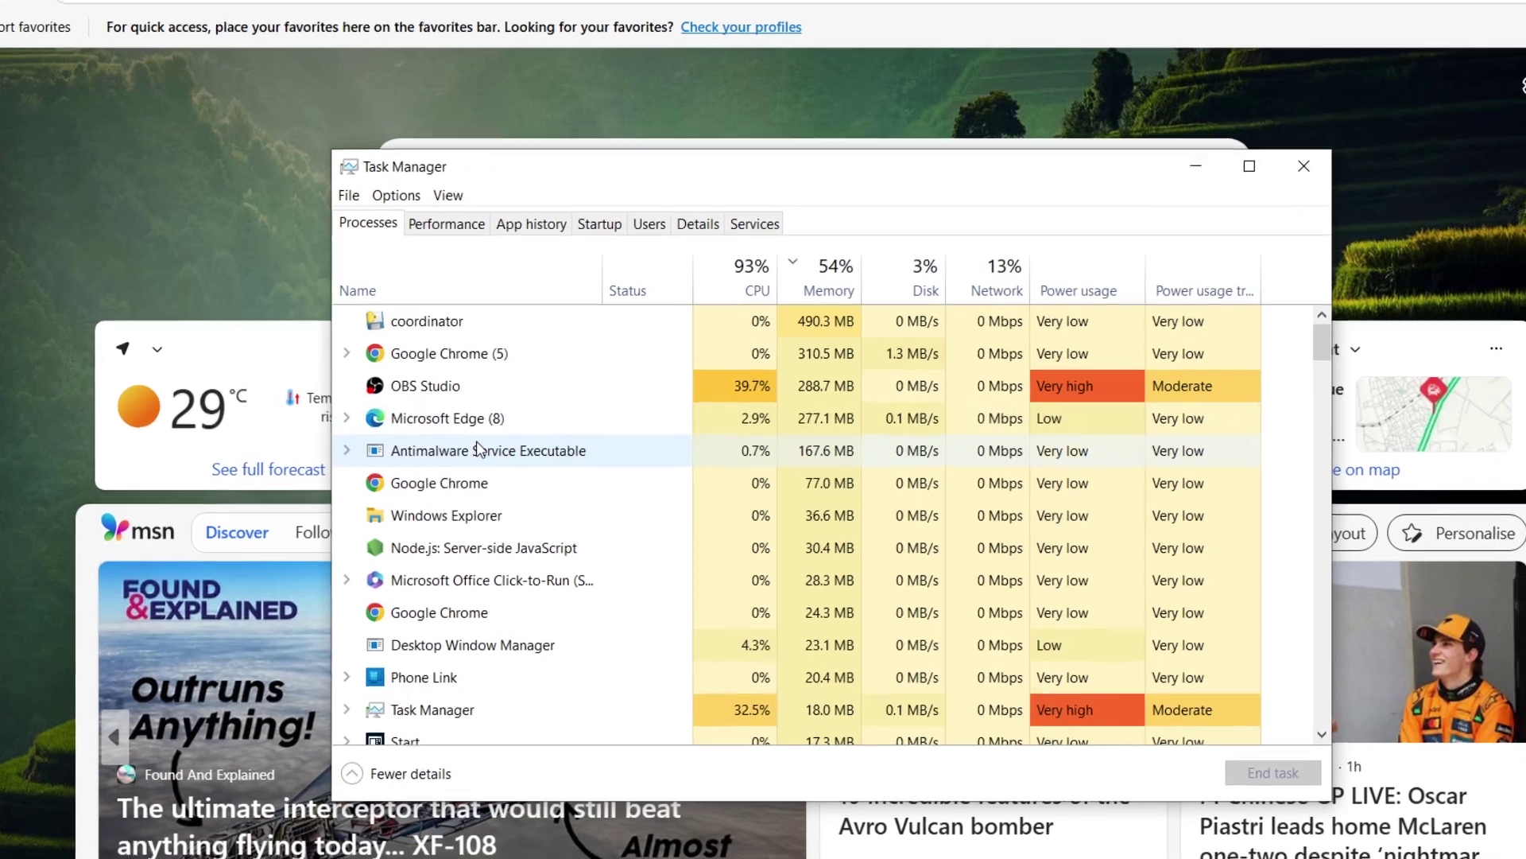
{"action": "right_click", "coordinate": [380, 404]}
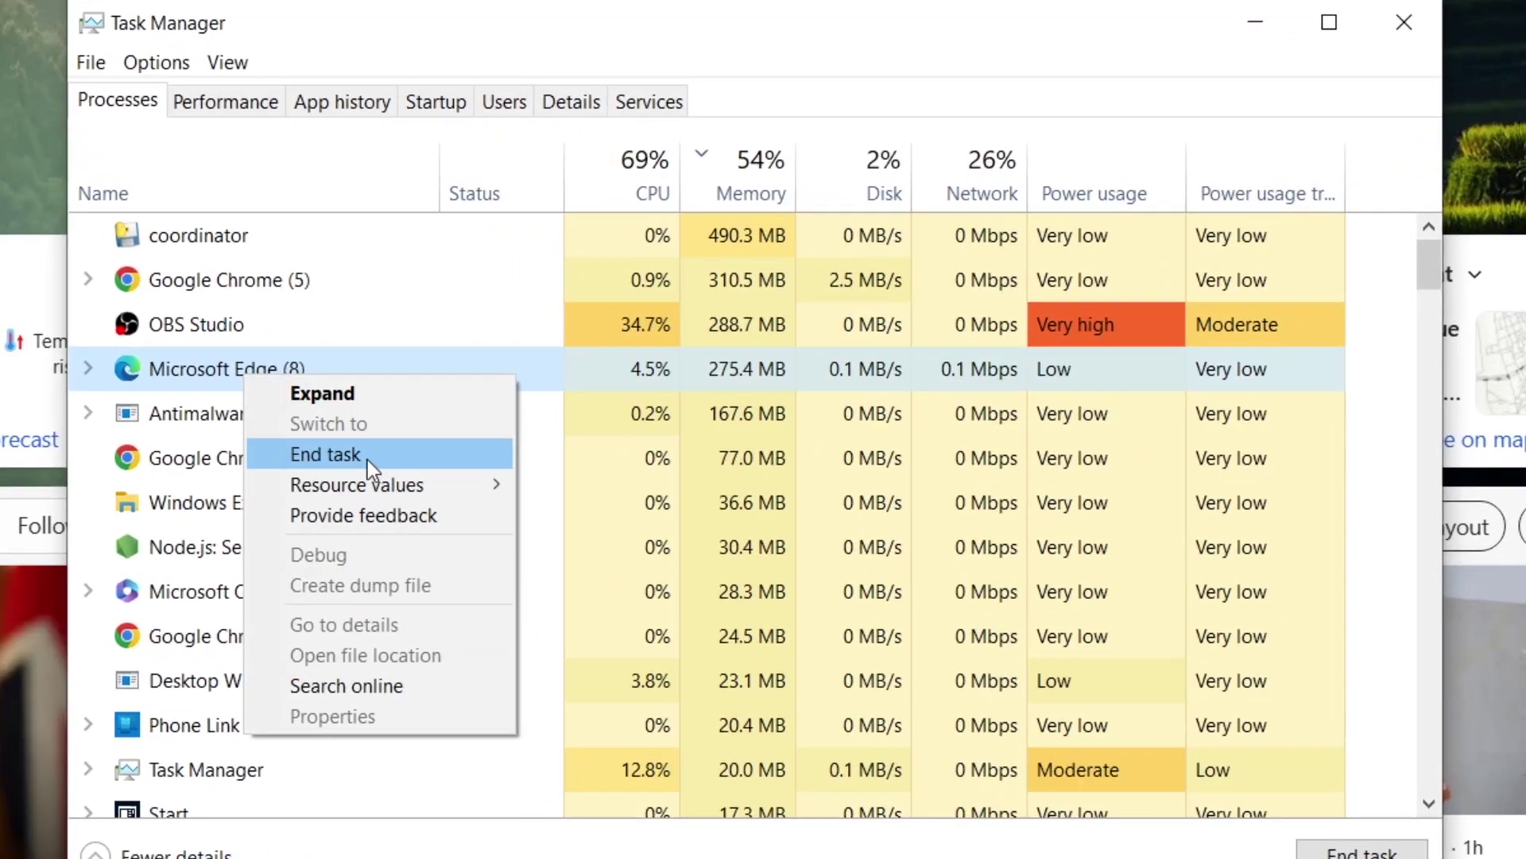
{"action": "left_click", "coordinate": [368, 459]}
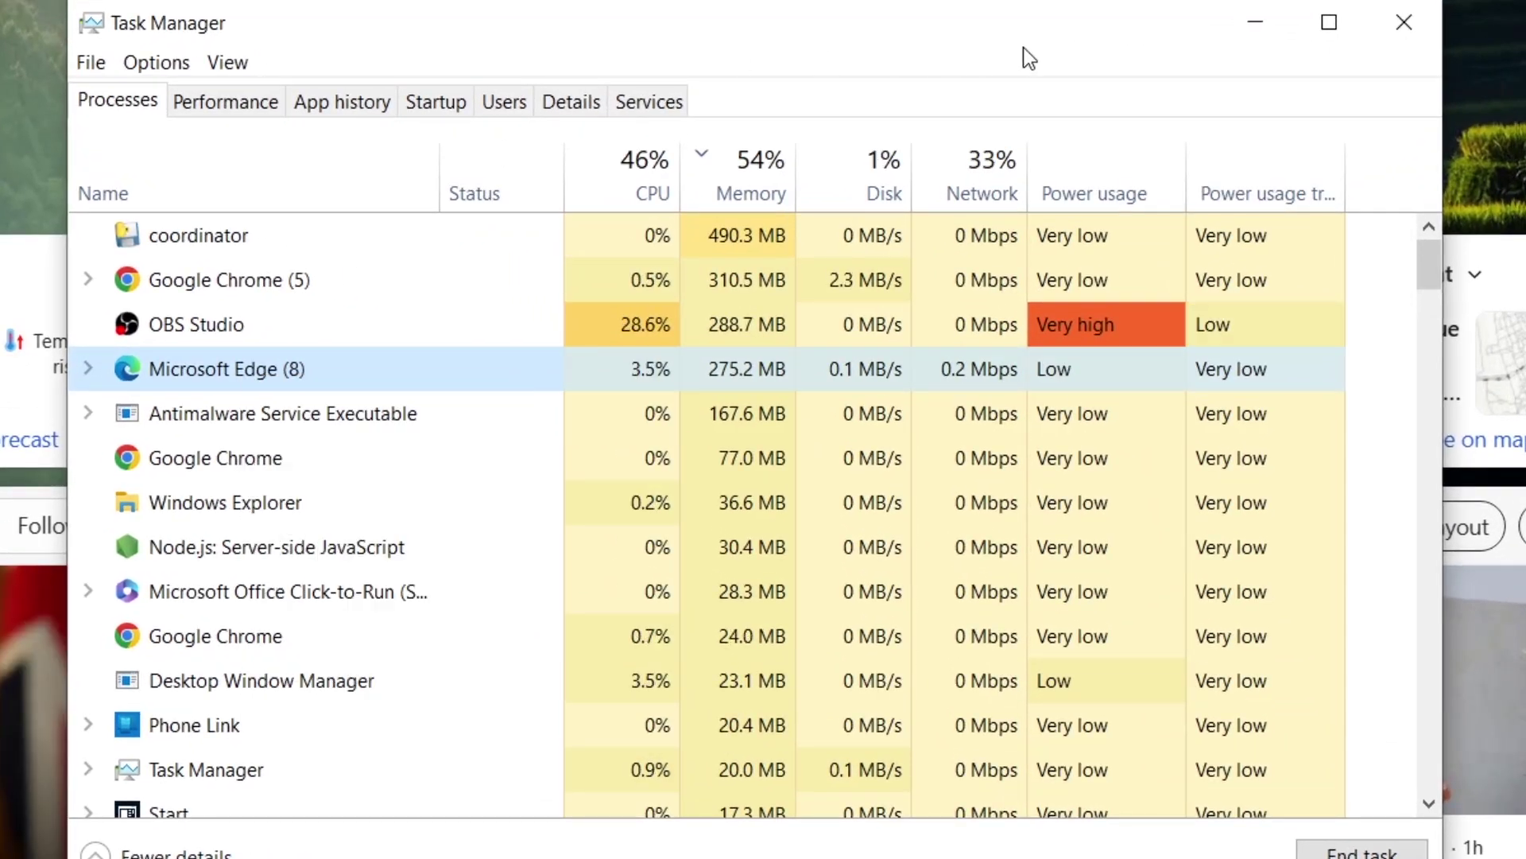
{"action": "left_click", "coordinate": [1256, 23]}
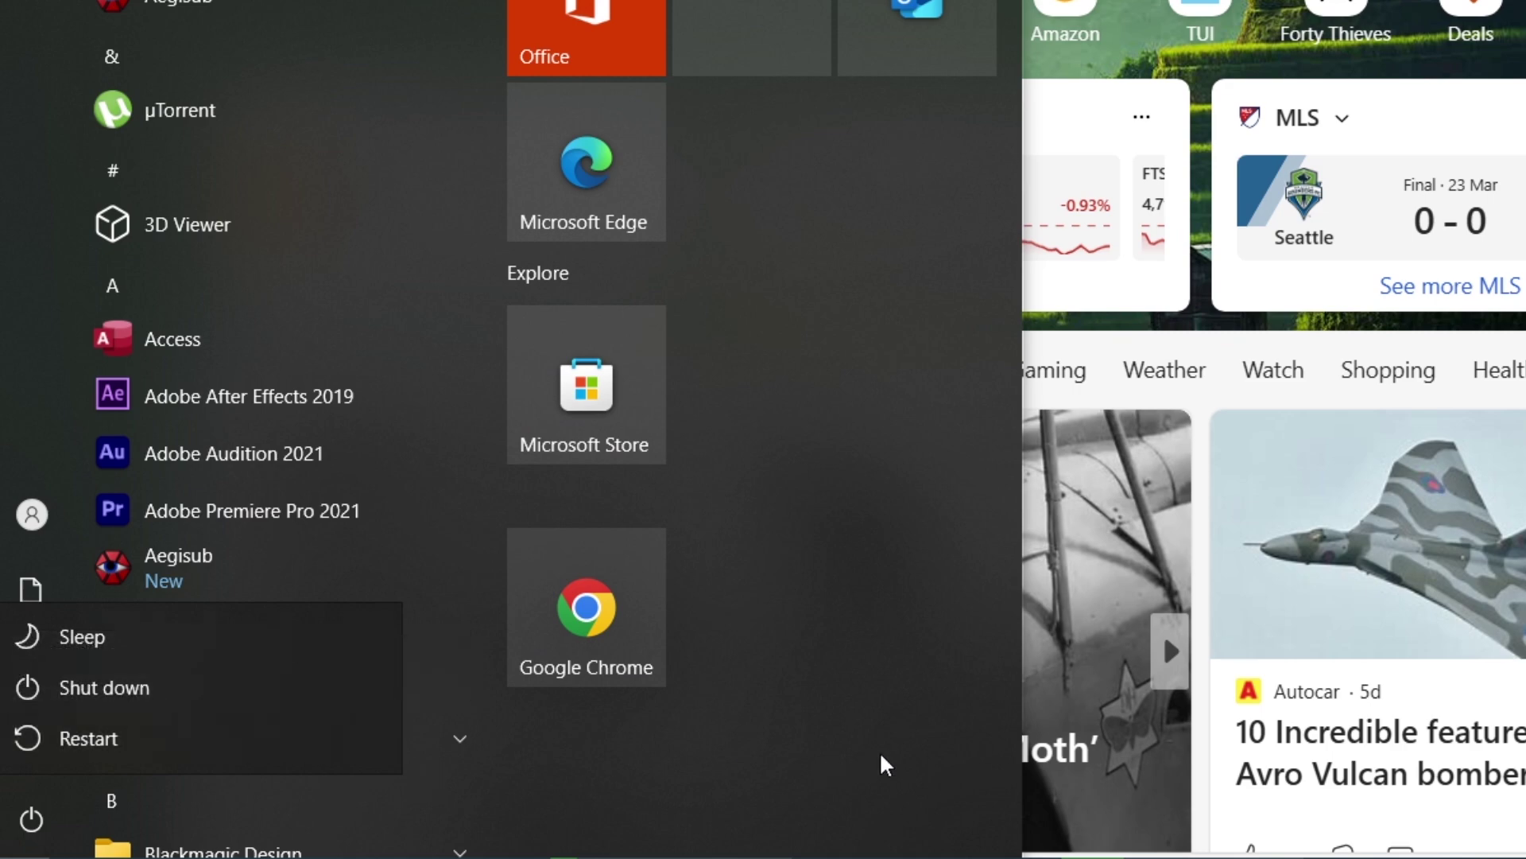
{"action": "key", "text": "Escape"}
{"action": "key", "text": "Escape"}
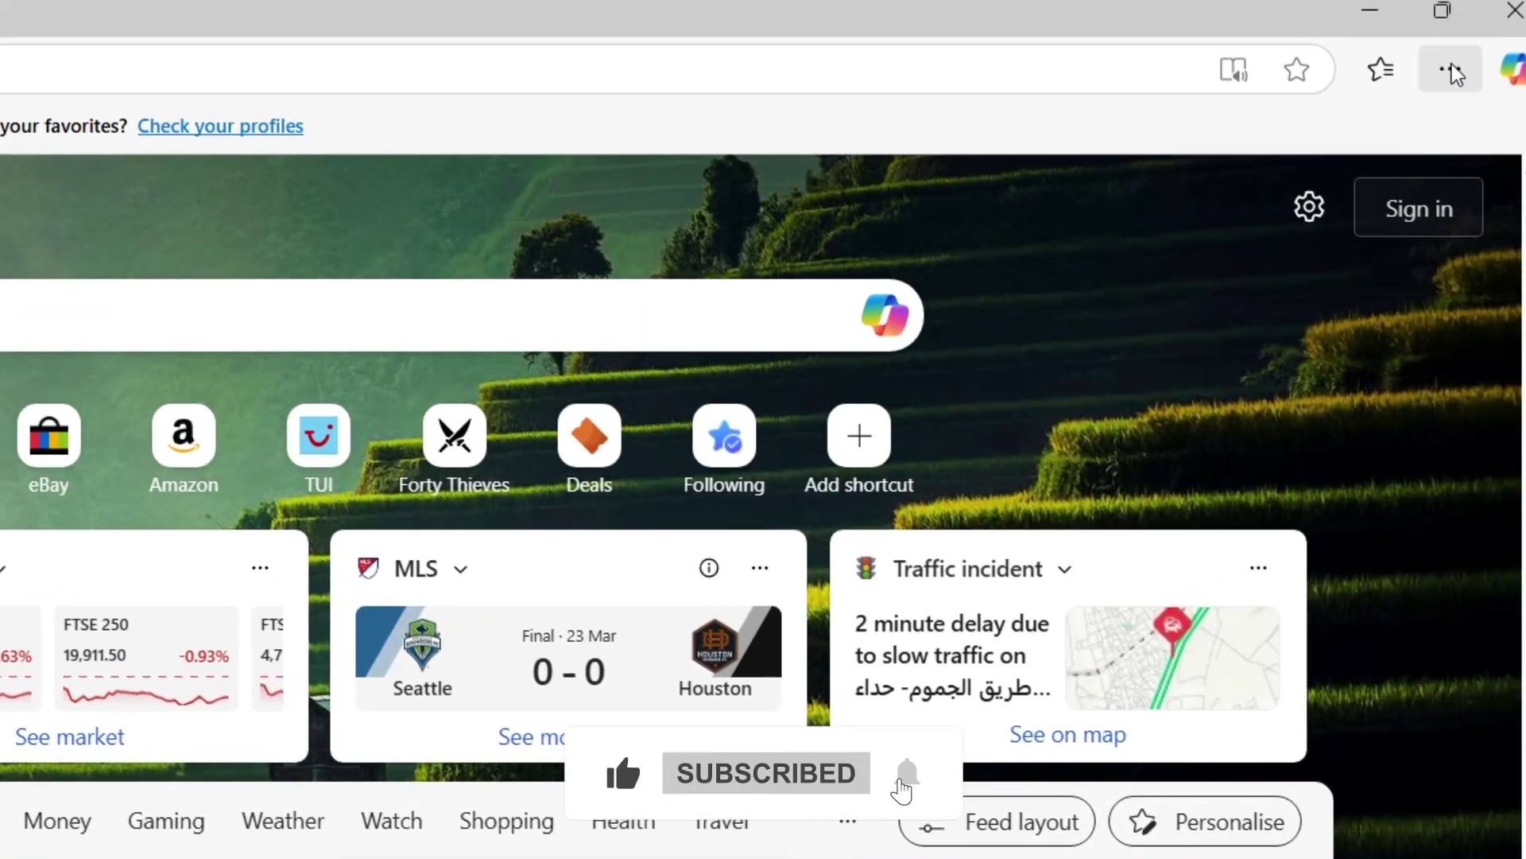
Step: Confirm Edge is up to date, then bring up the Extensions page showing Google Docs Offline
{"action": "left_click", "coordinate": [1450, 67]}
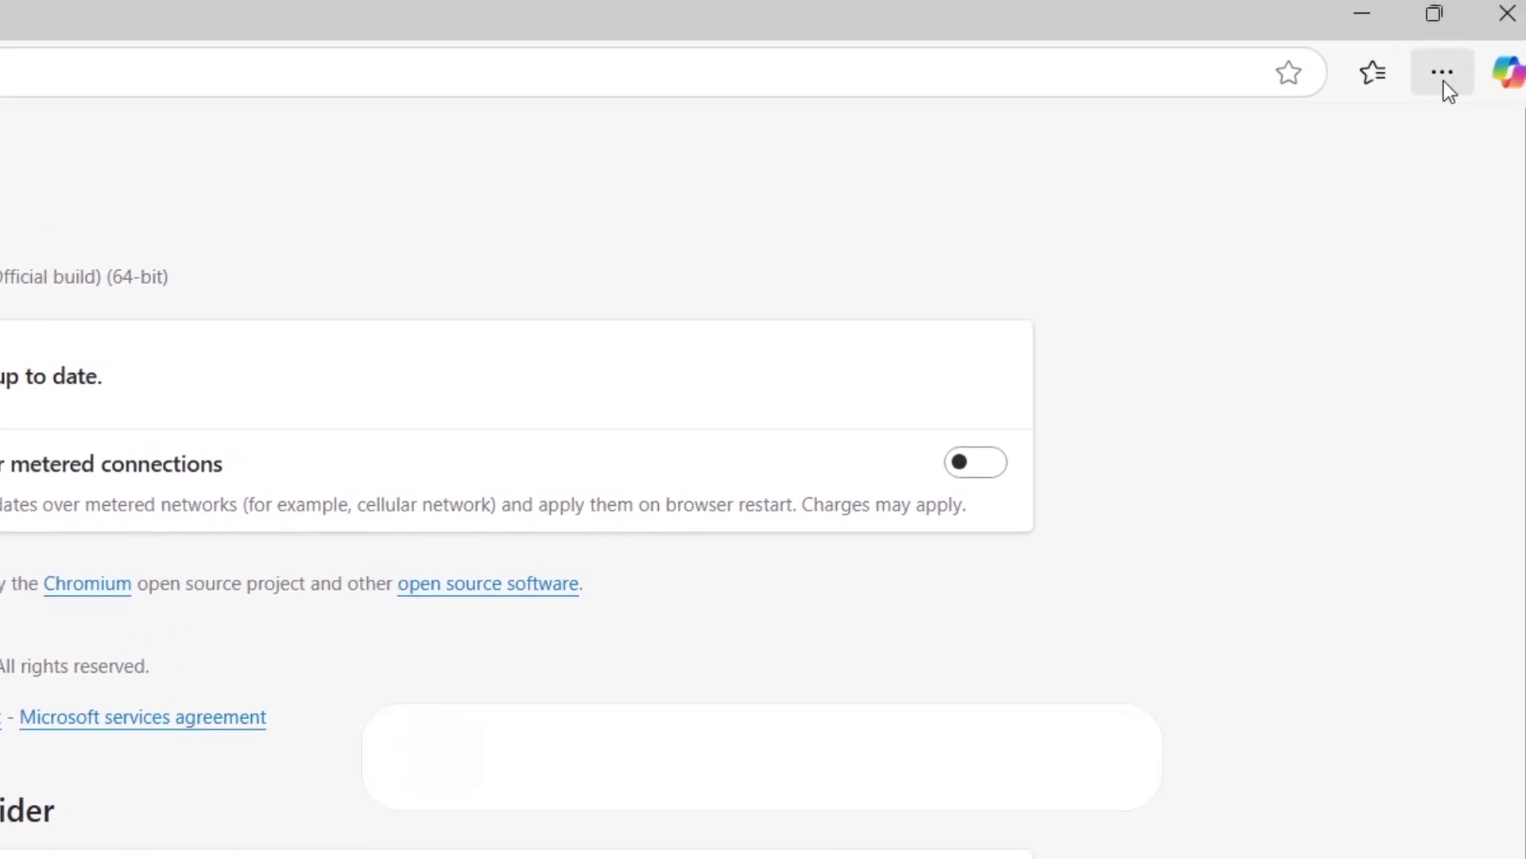
{"action": "left_click", "coordinate": [1445, 81]}
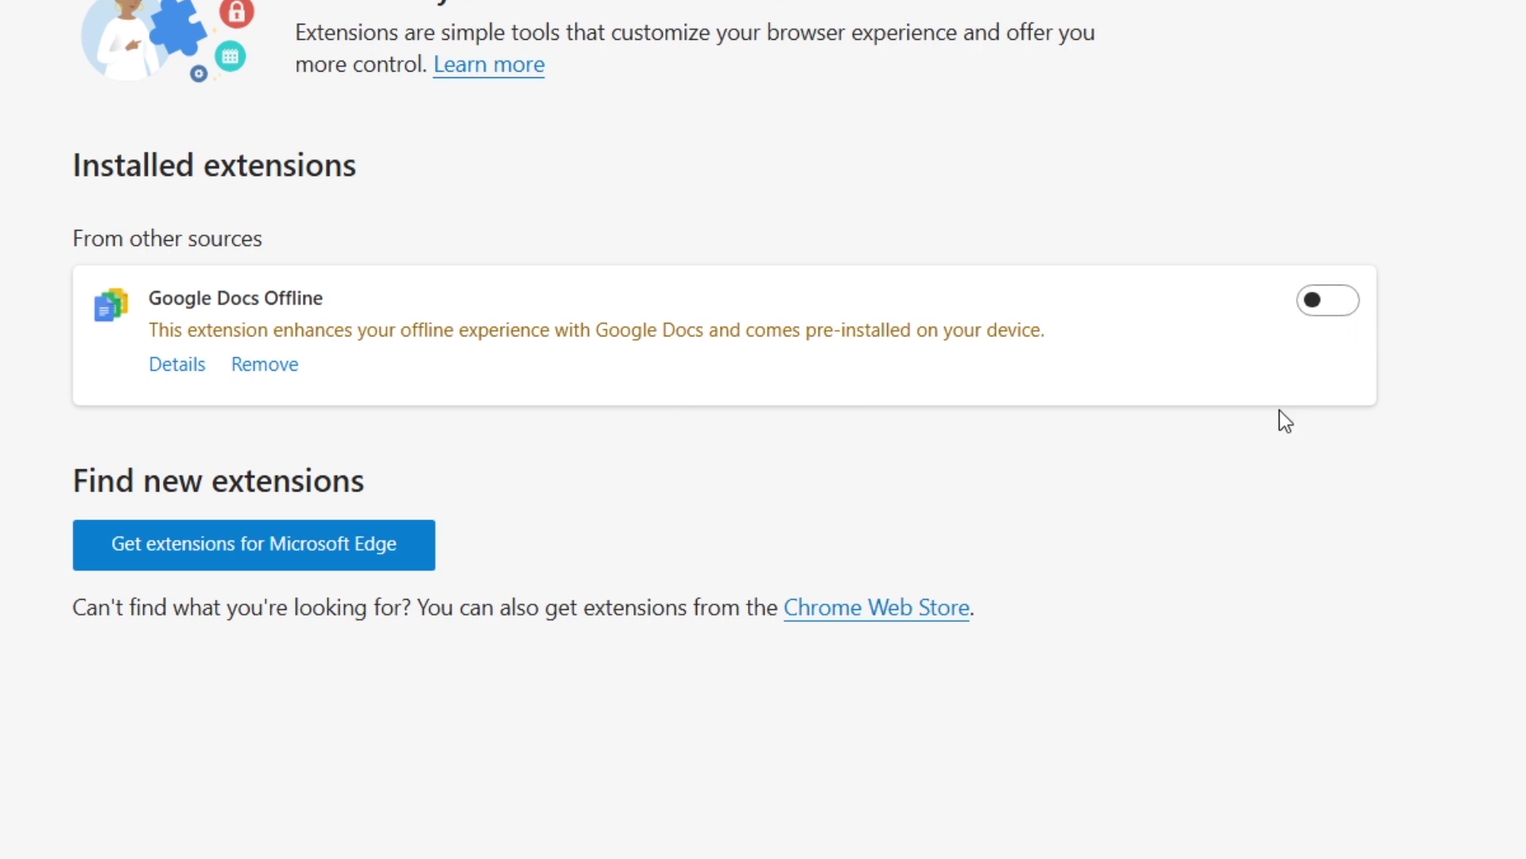
Step: Switch the Google Docs Offline extension on, then back off
{"action": "left_click", "coordinate": [1334, 305]}
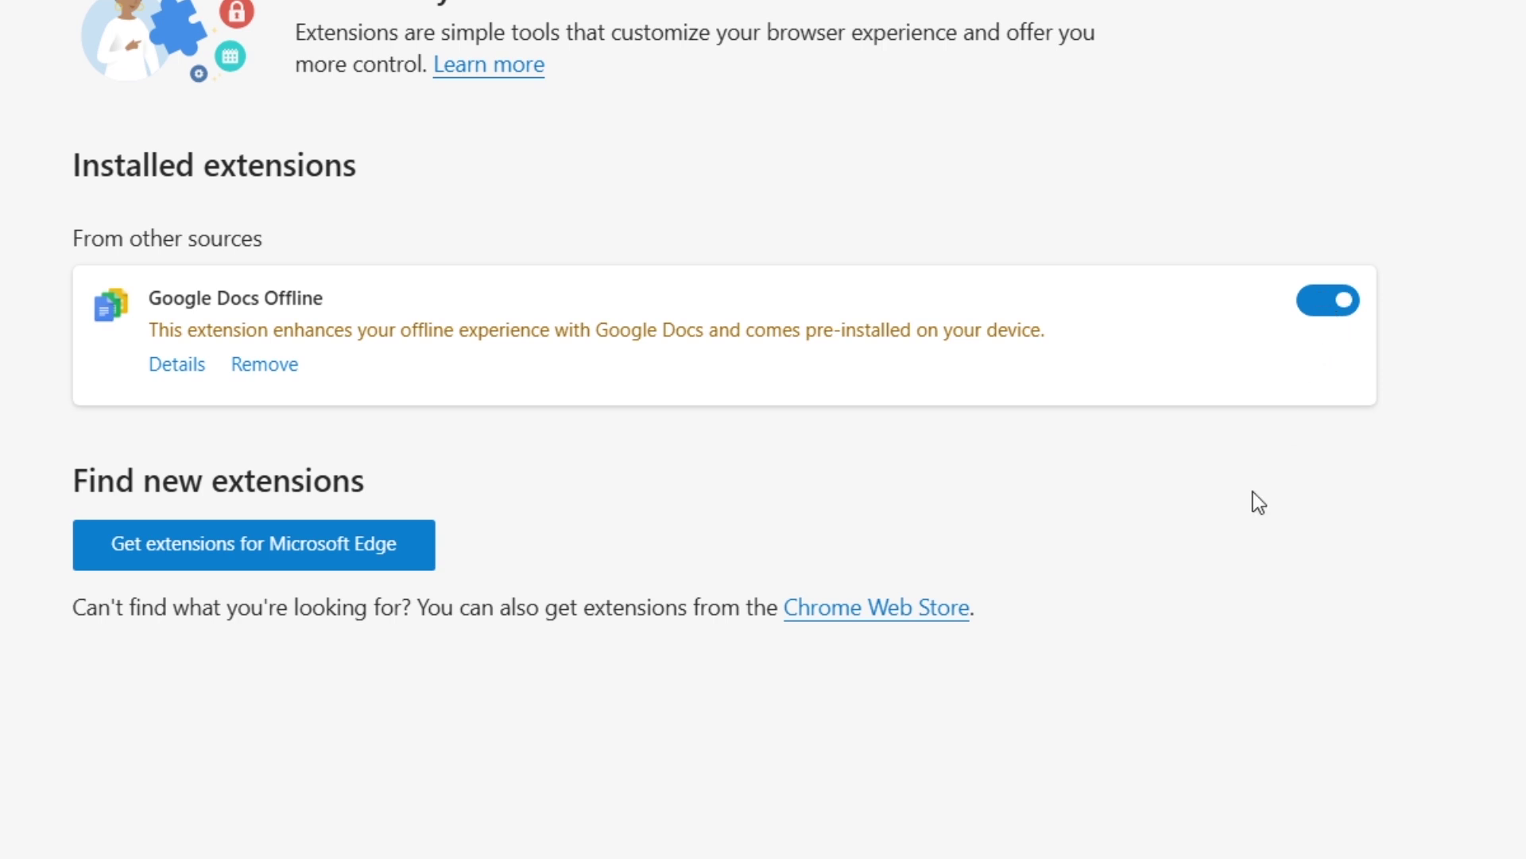
{"action": "left_click", "coordinate": [1338, 306]}
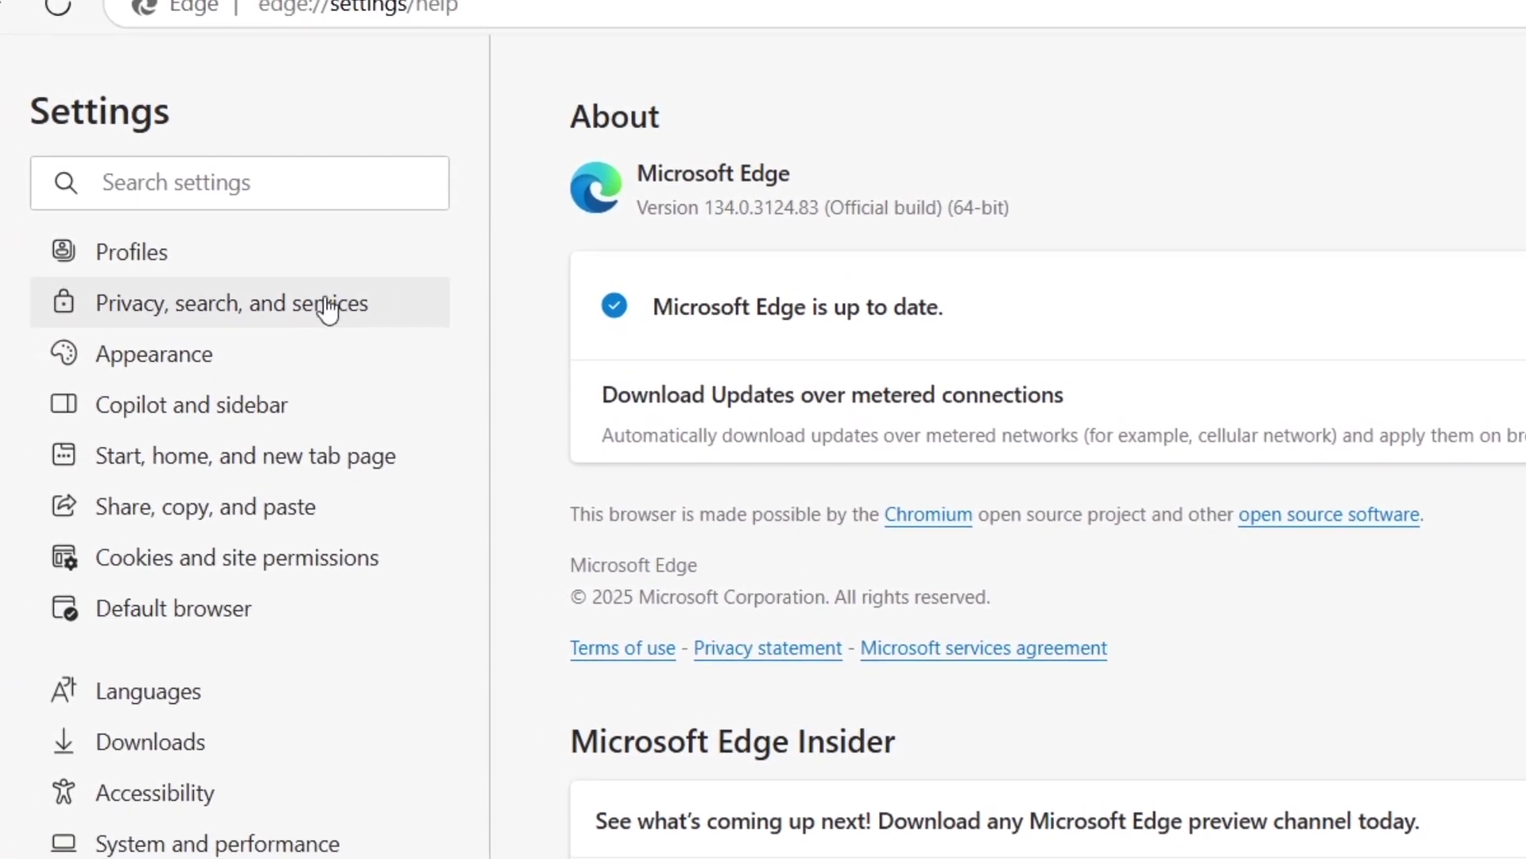
Step: Clear the last hour's browsing history, download history, cookies and cached files
{"action": "left_click", "coordinate": [328, 302]}
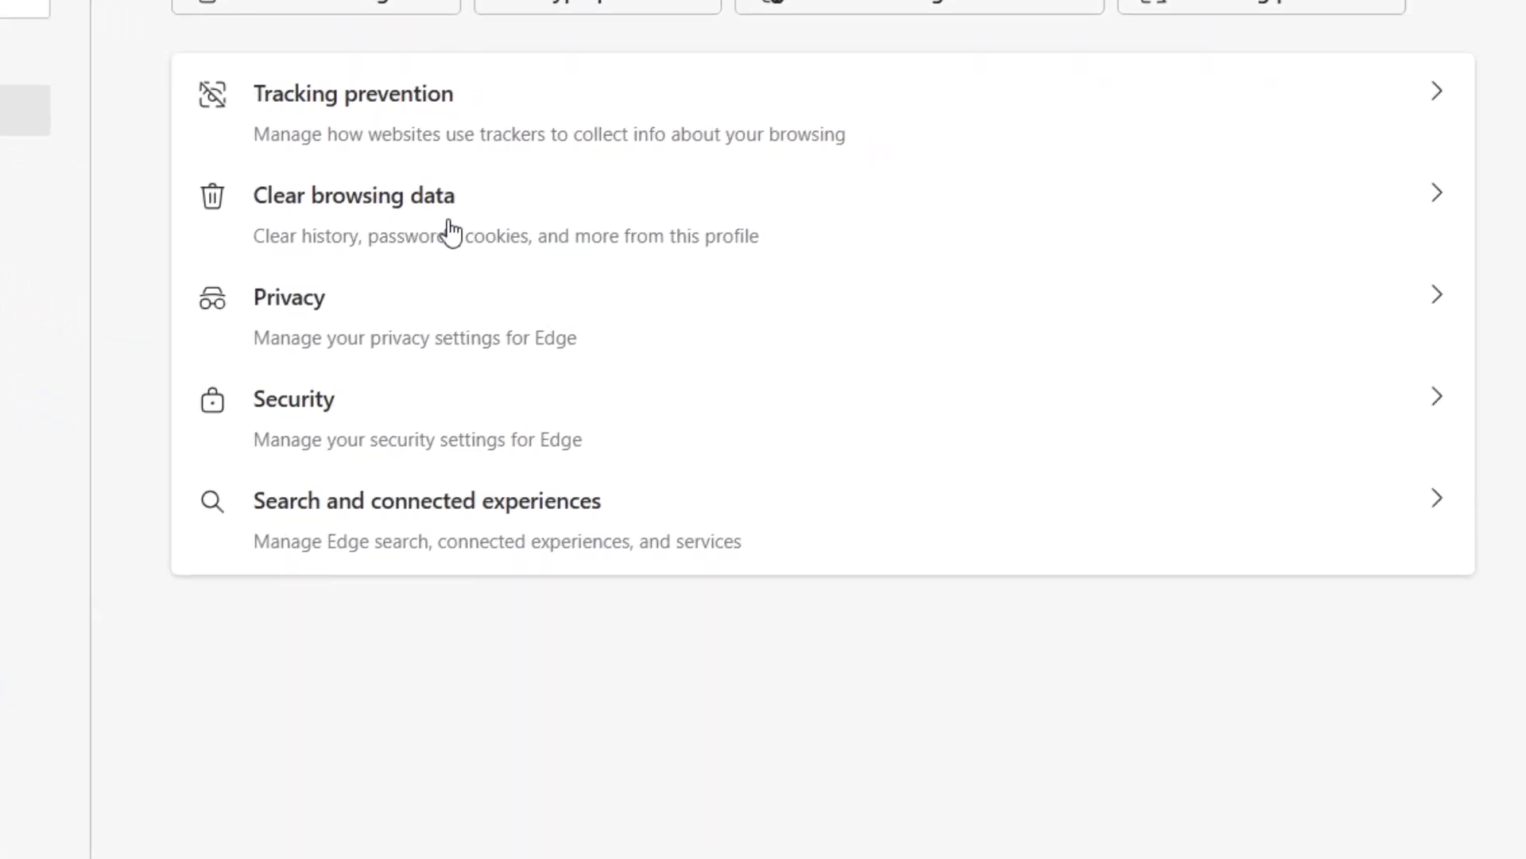
{"action": "left_click", "coordinate": [415, 212]}
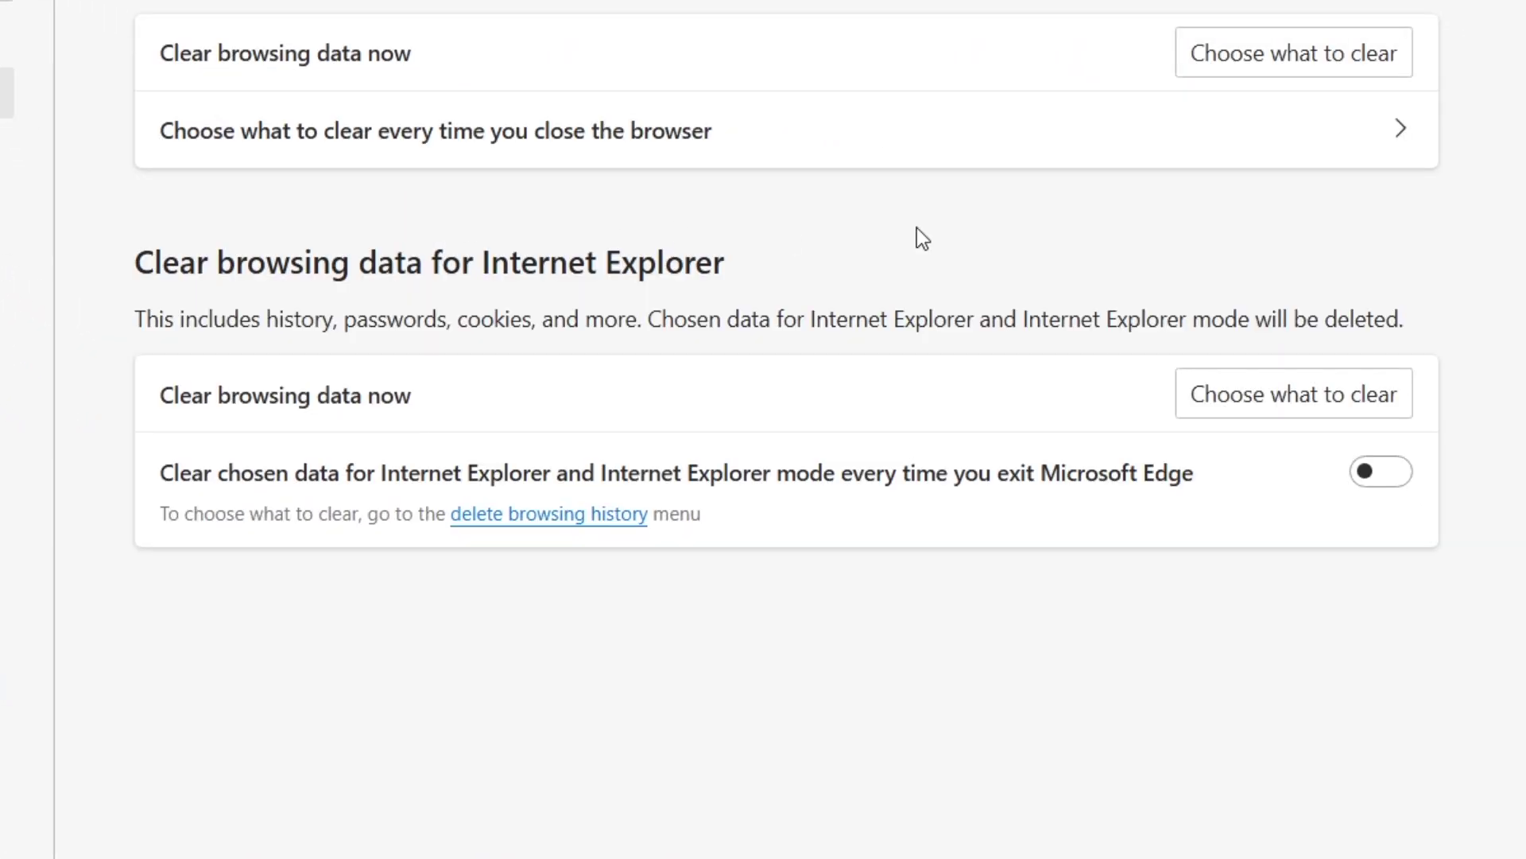
{"action": "left_click", "coordinate": [1294, 53]}
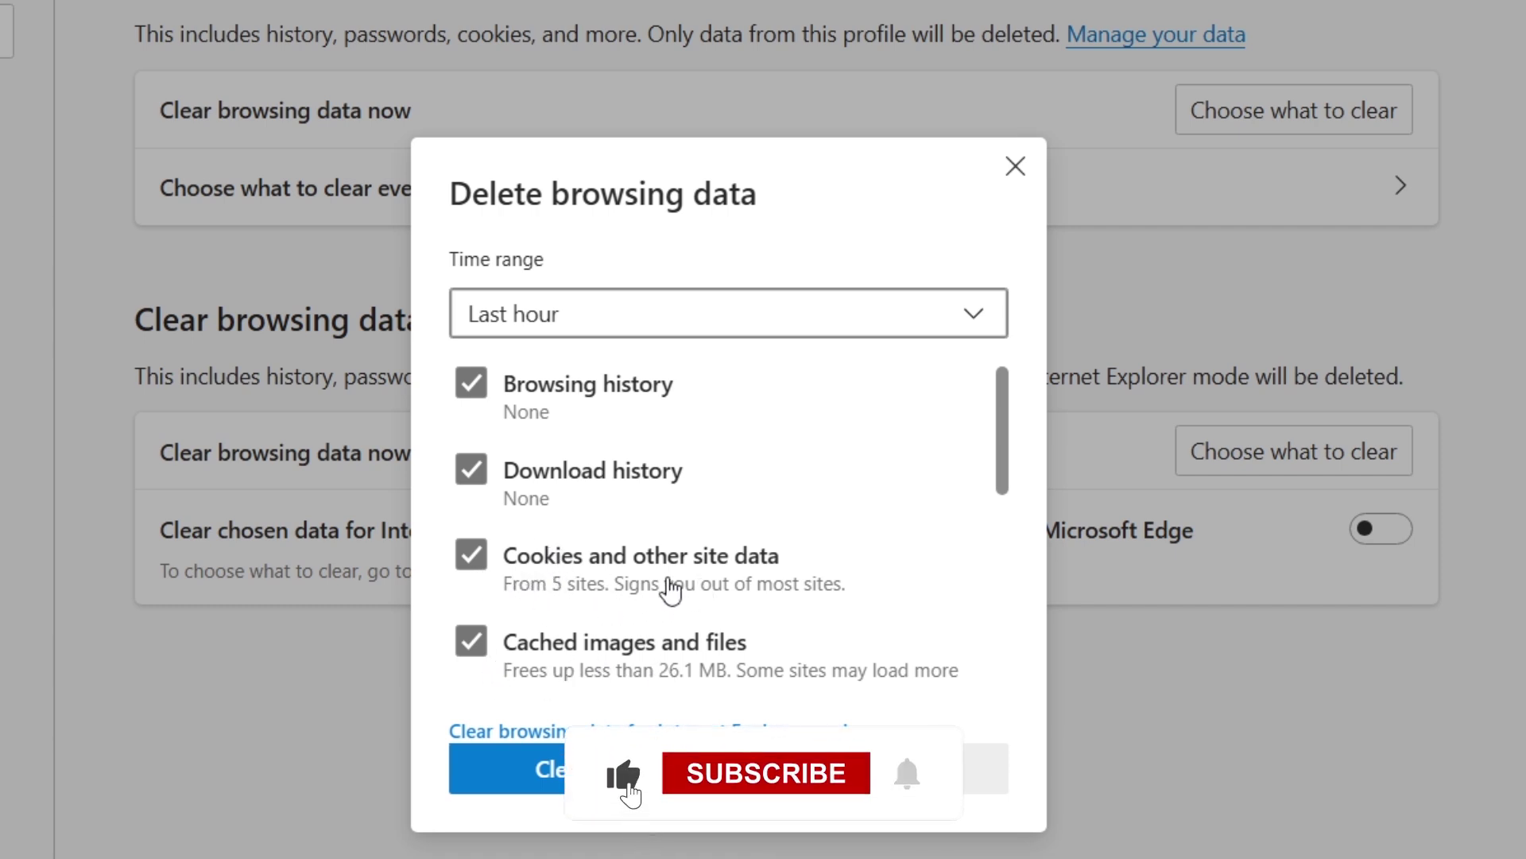
{"action": "scroll", "coordinate": [737, 602], "scroll_direction": "down", "scroll_amount": 1}
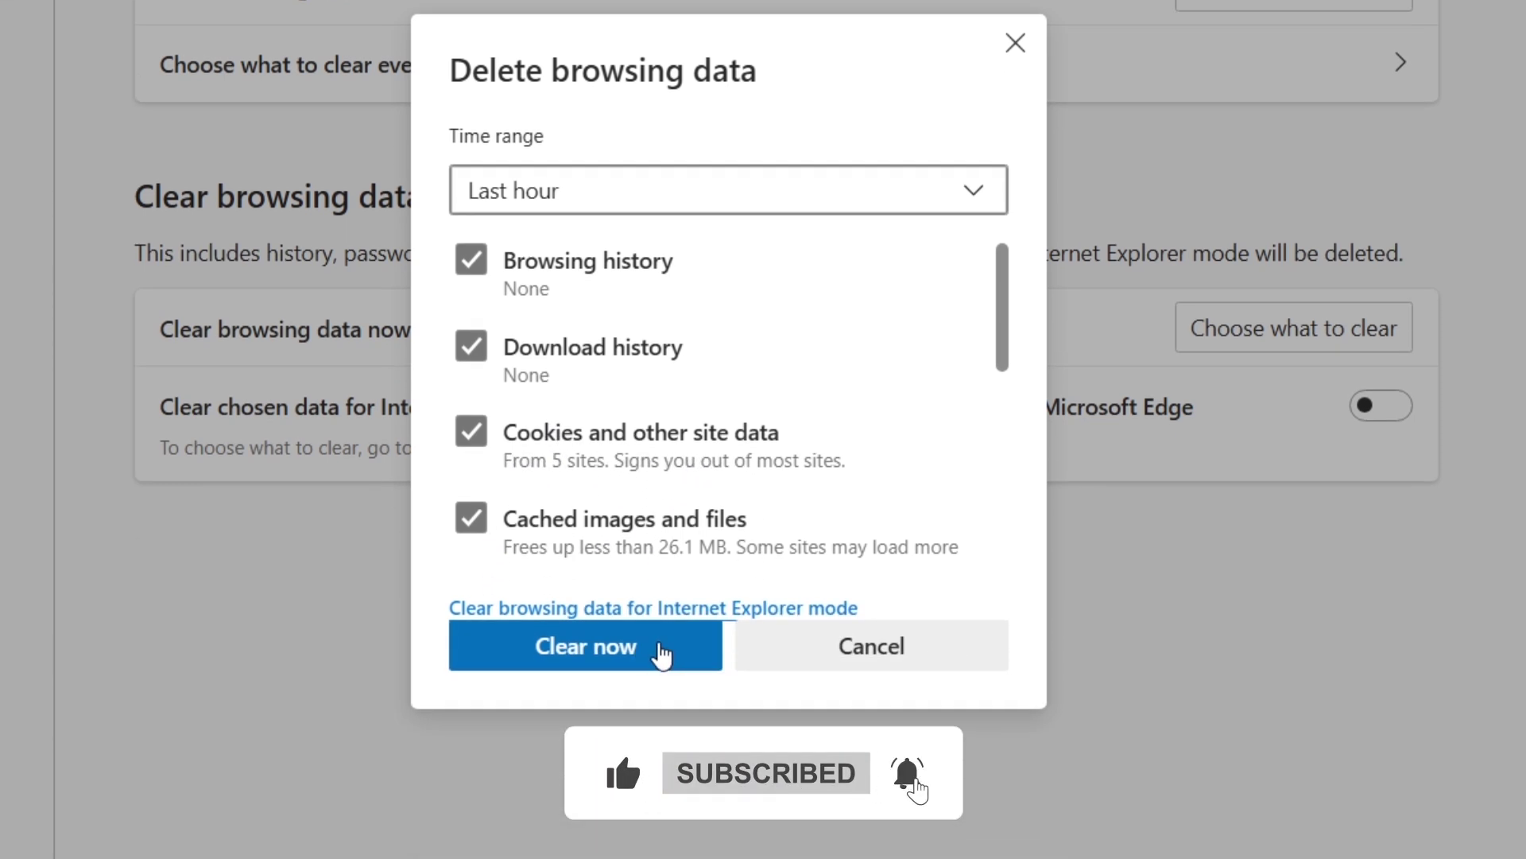
{"action": "left_click", "coordinate": [823, 648]}
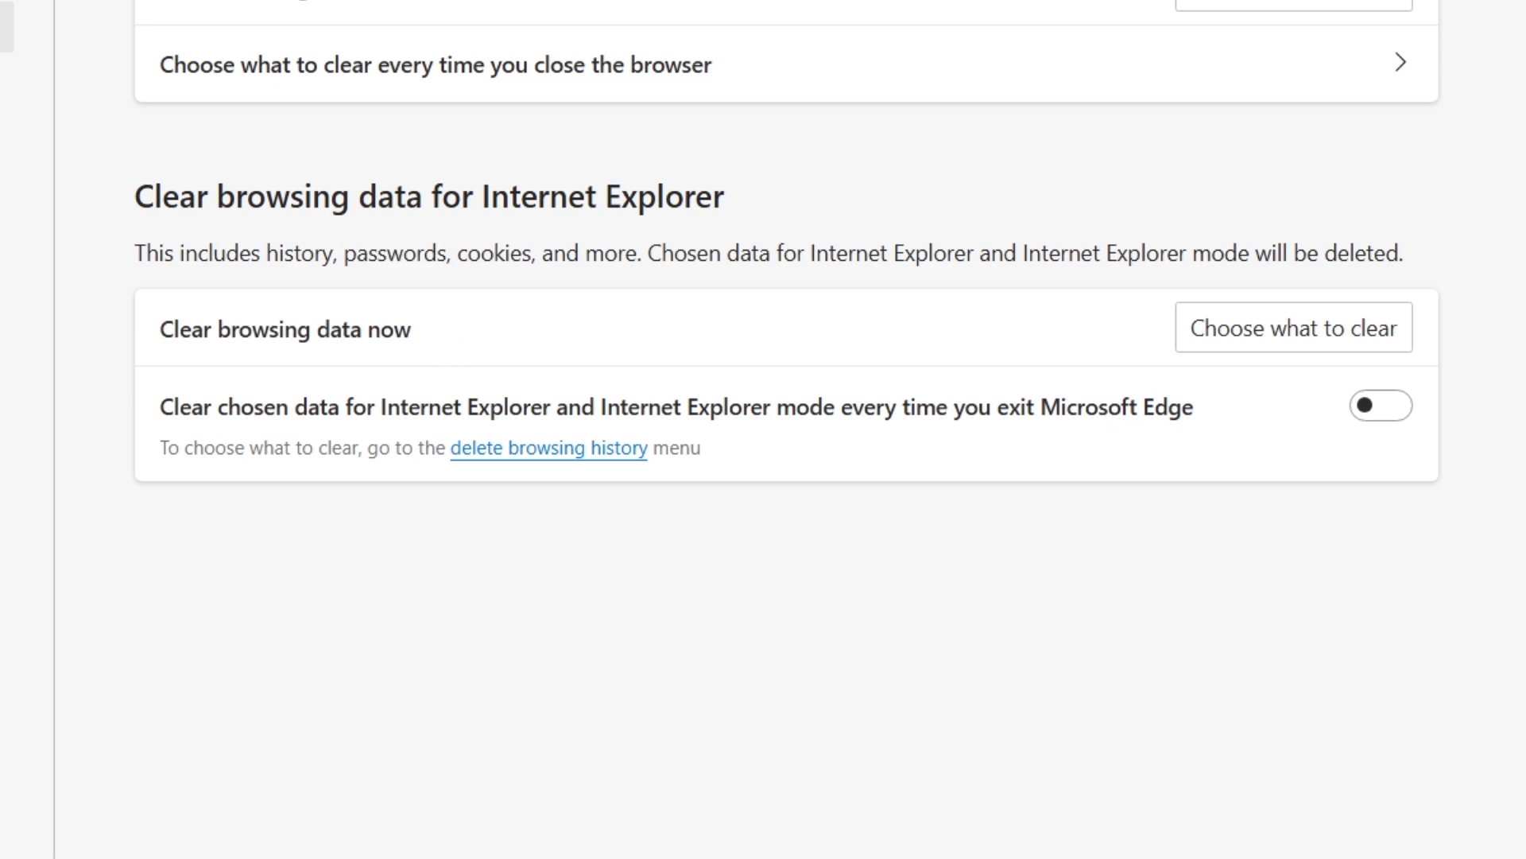
Step: Run sfc /scannow in an administrator Command Prompt, then minimize that window
{"action": "key", "text": "super"}
{"action": "type", "text": "cmd"}
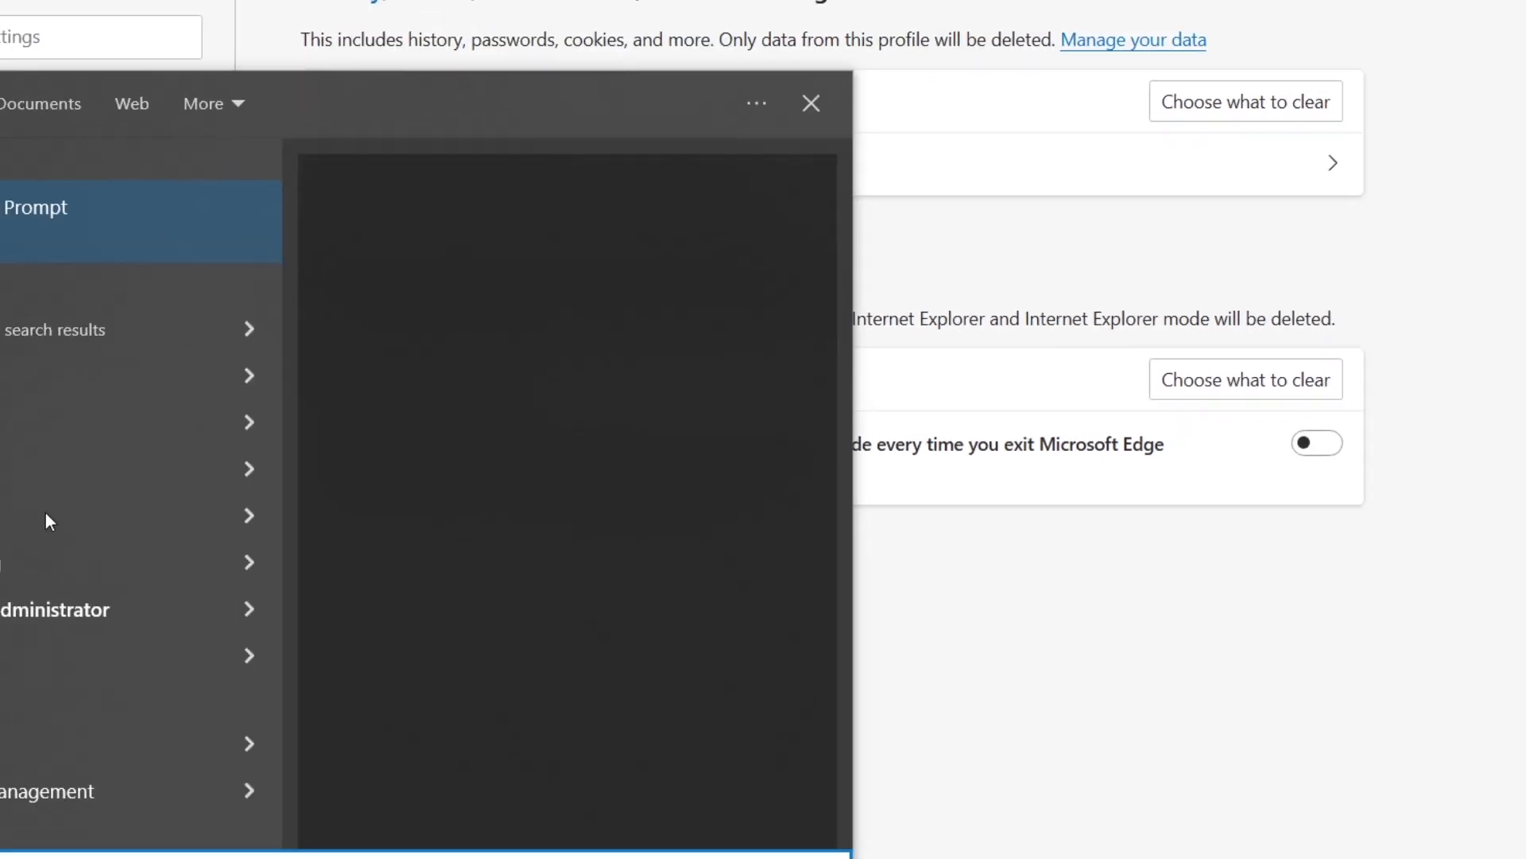
{"action": "right_click", "coordinate": [194, 280]}
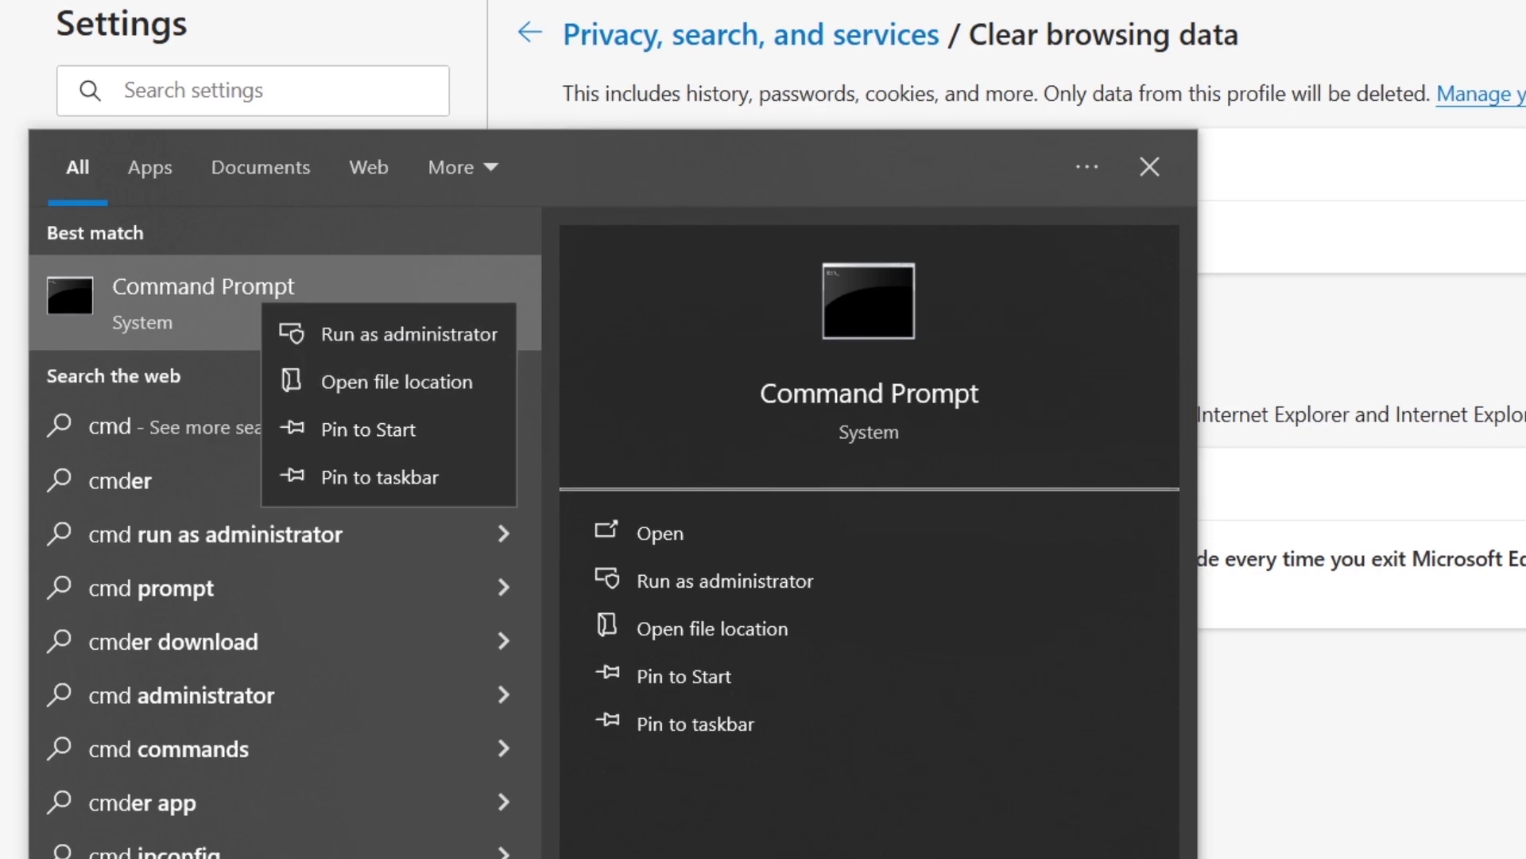
{"action": "left_click", "coordinate": [530, 384]}
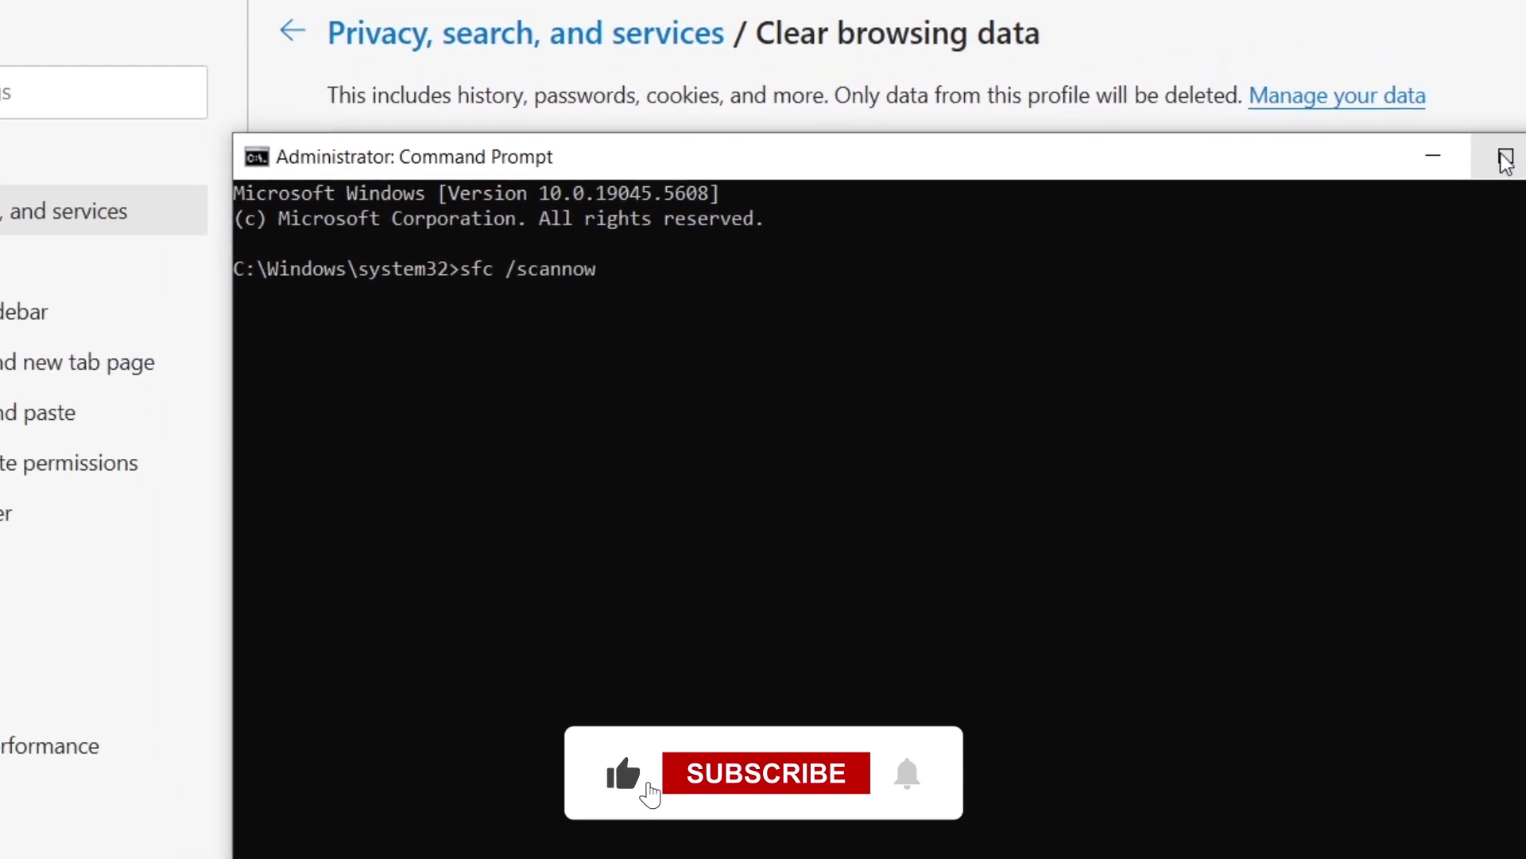
{"action": "left_click", "coordinate": [1353, 215]}
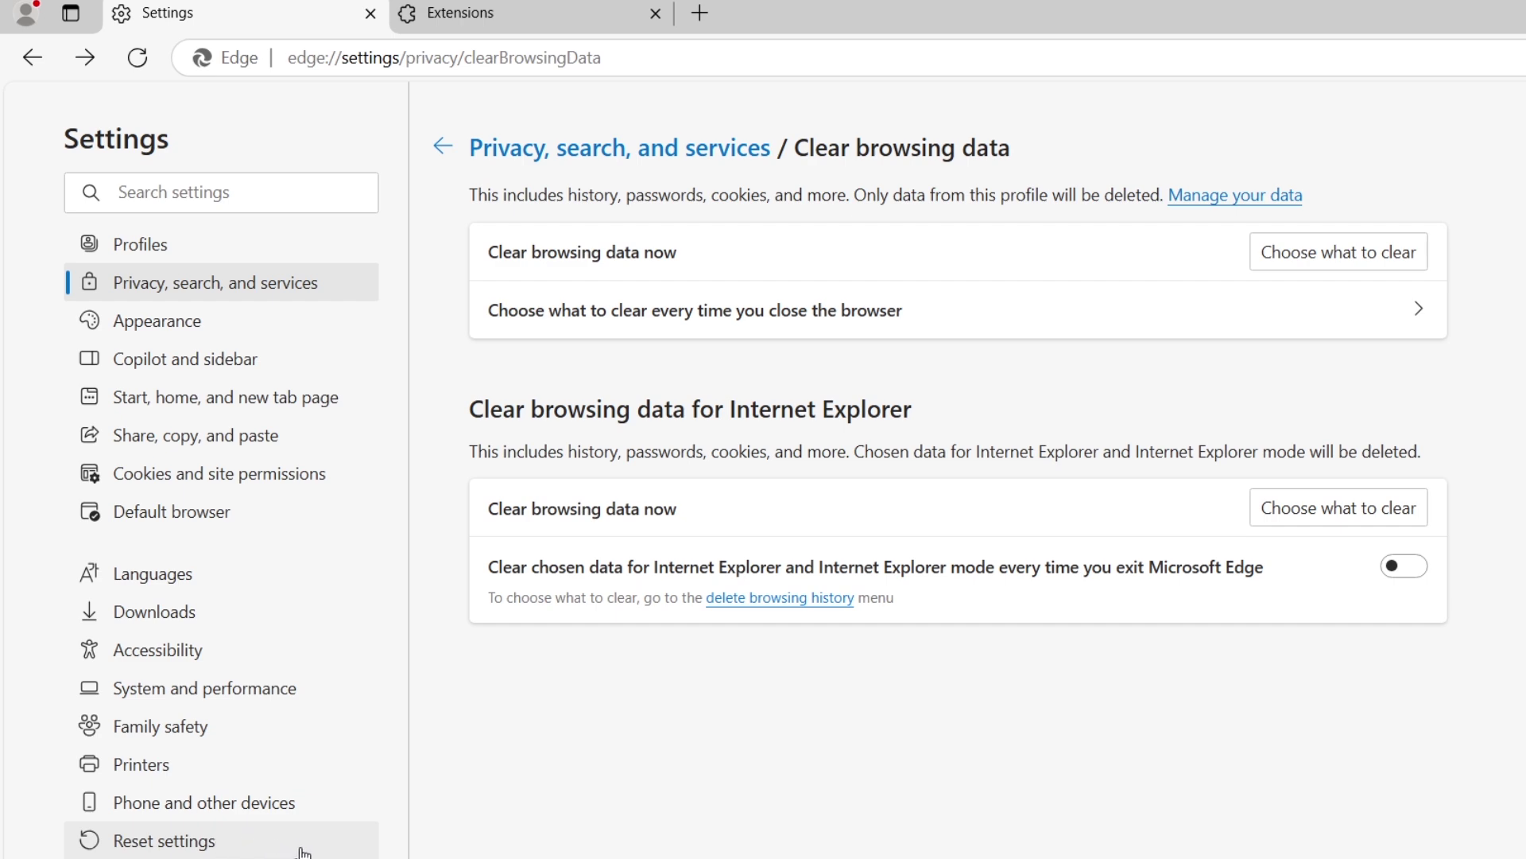
{"action": "scroll", "coordinate": [304, 850], "scroll_direction": "down", "scroll_amount": 3}
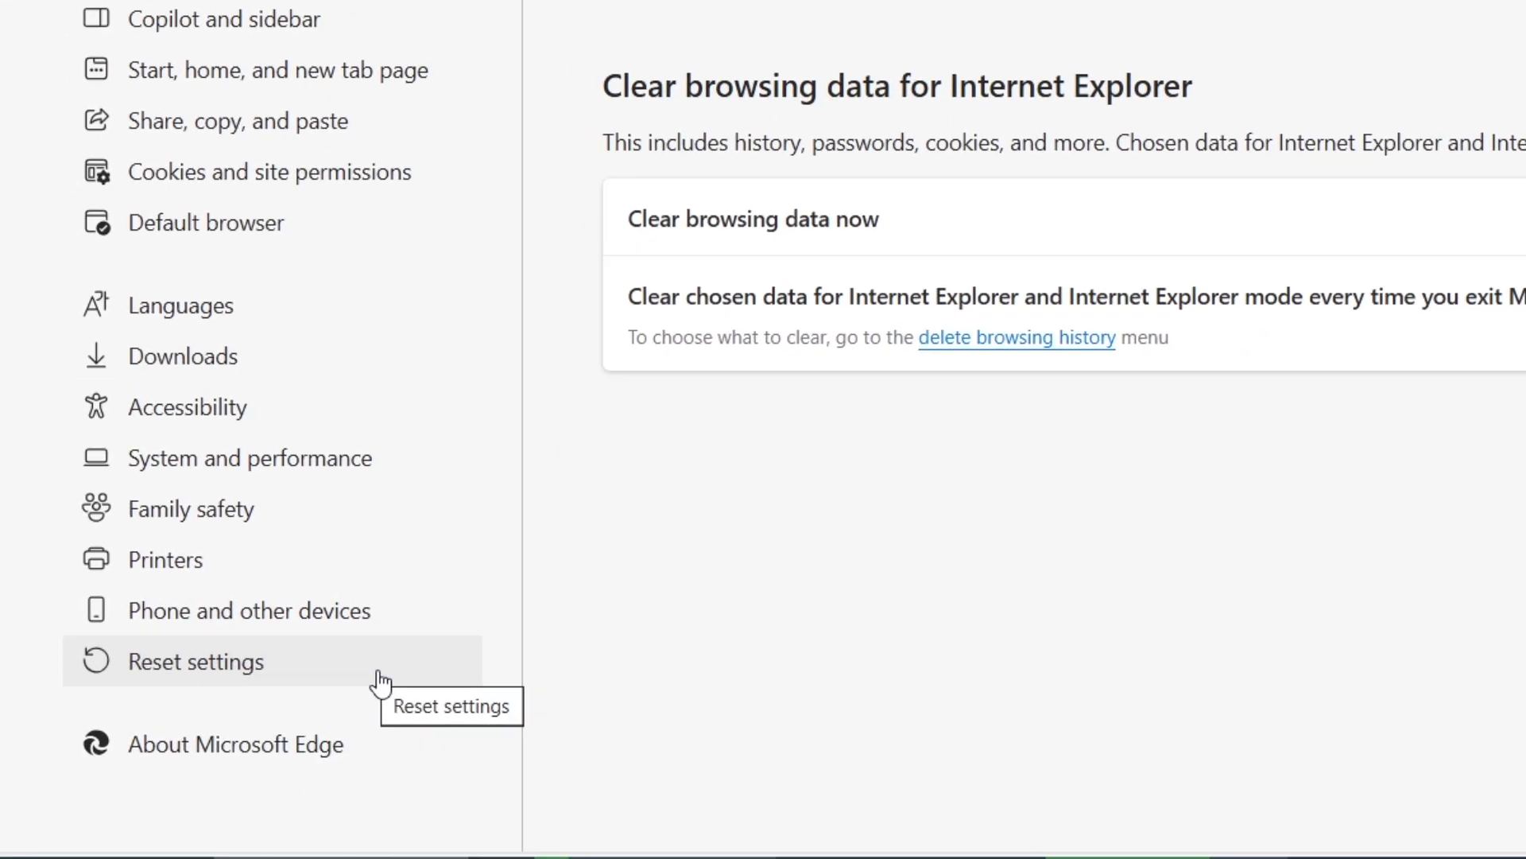
Step: Bring up Edge's Reset settings page and cancel the restore-to-defaults prompt
{"action": "left_click", "coordinate": [381, 681]}
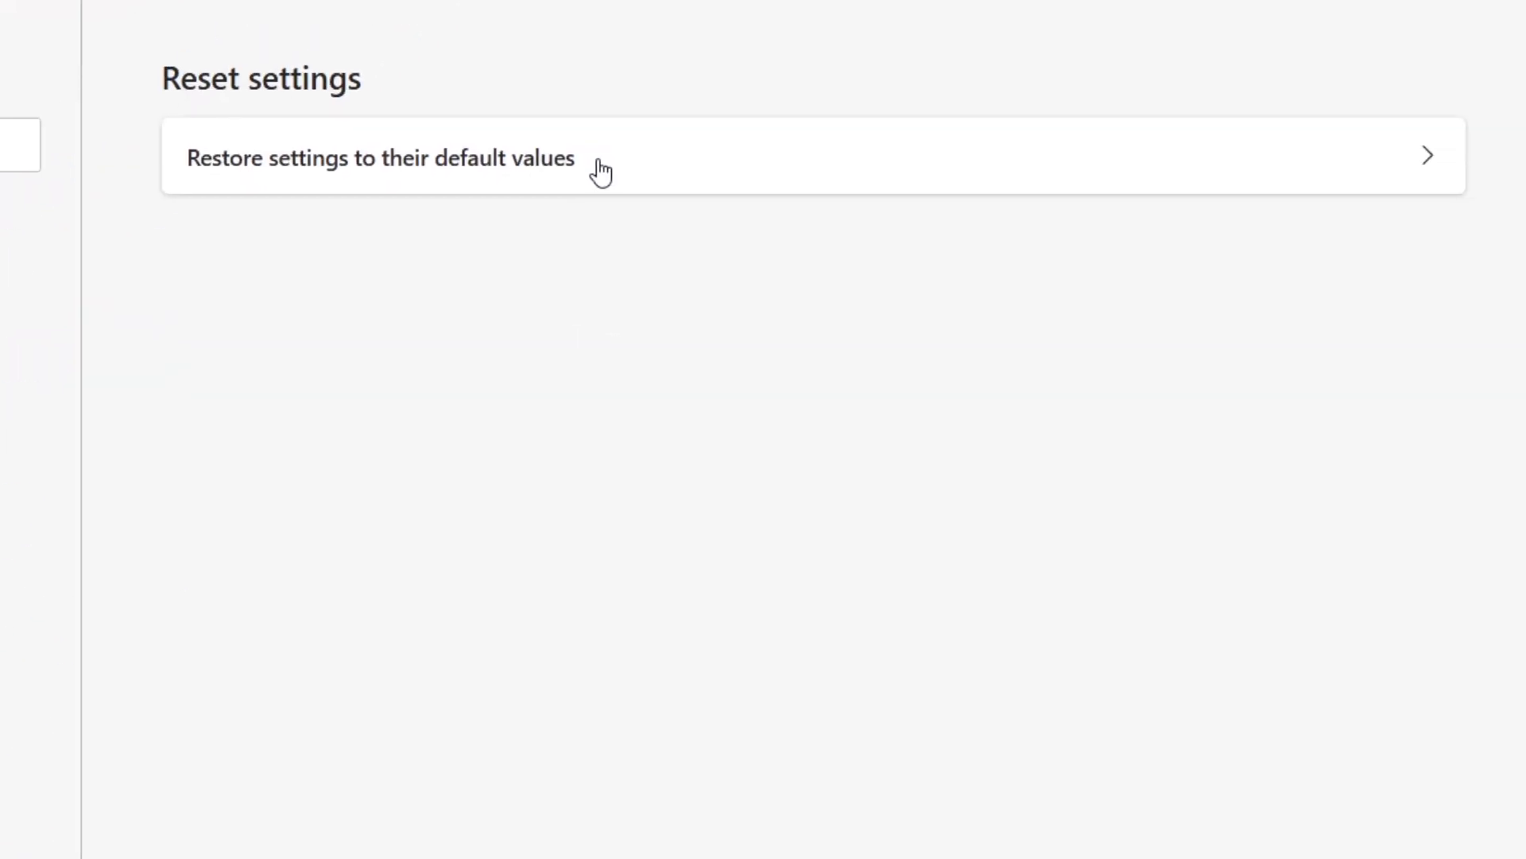
{"action": "left_click", "coordinate": [600, 167]}
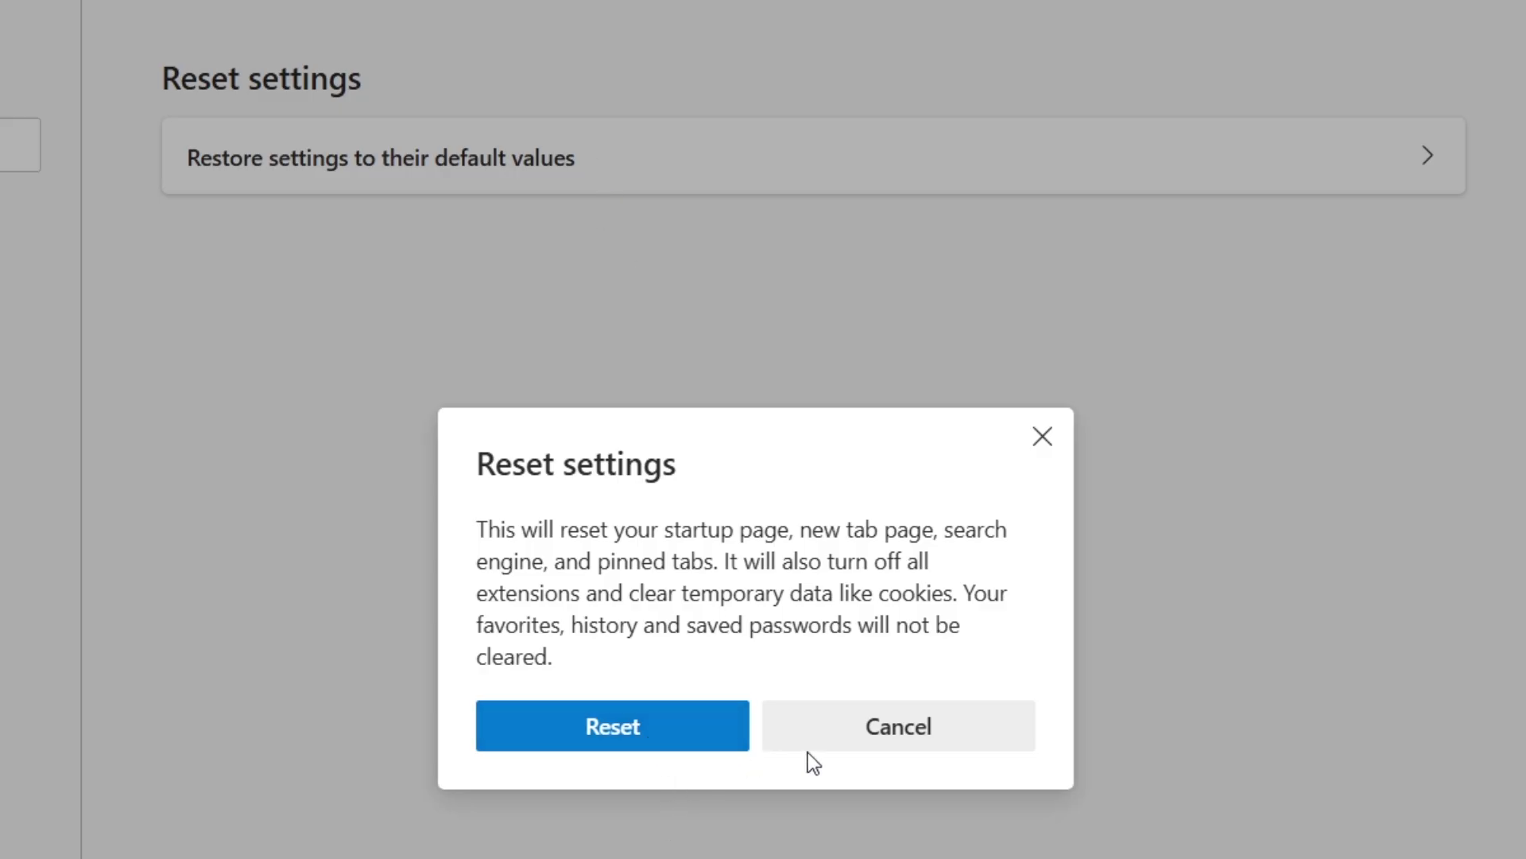
{"action": "left_click", "coordinate": [929, 730]}
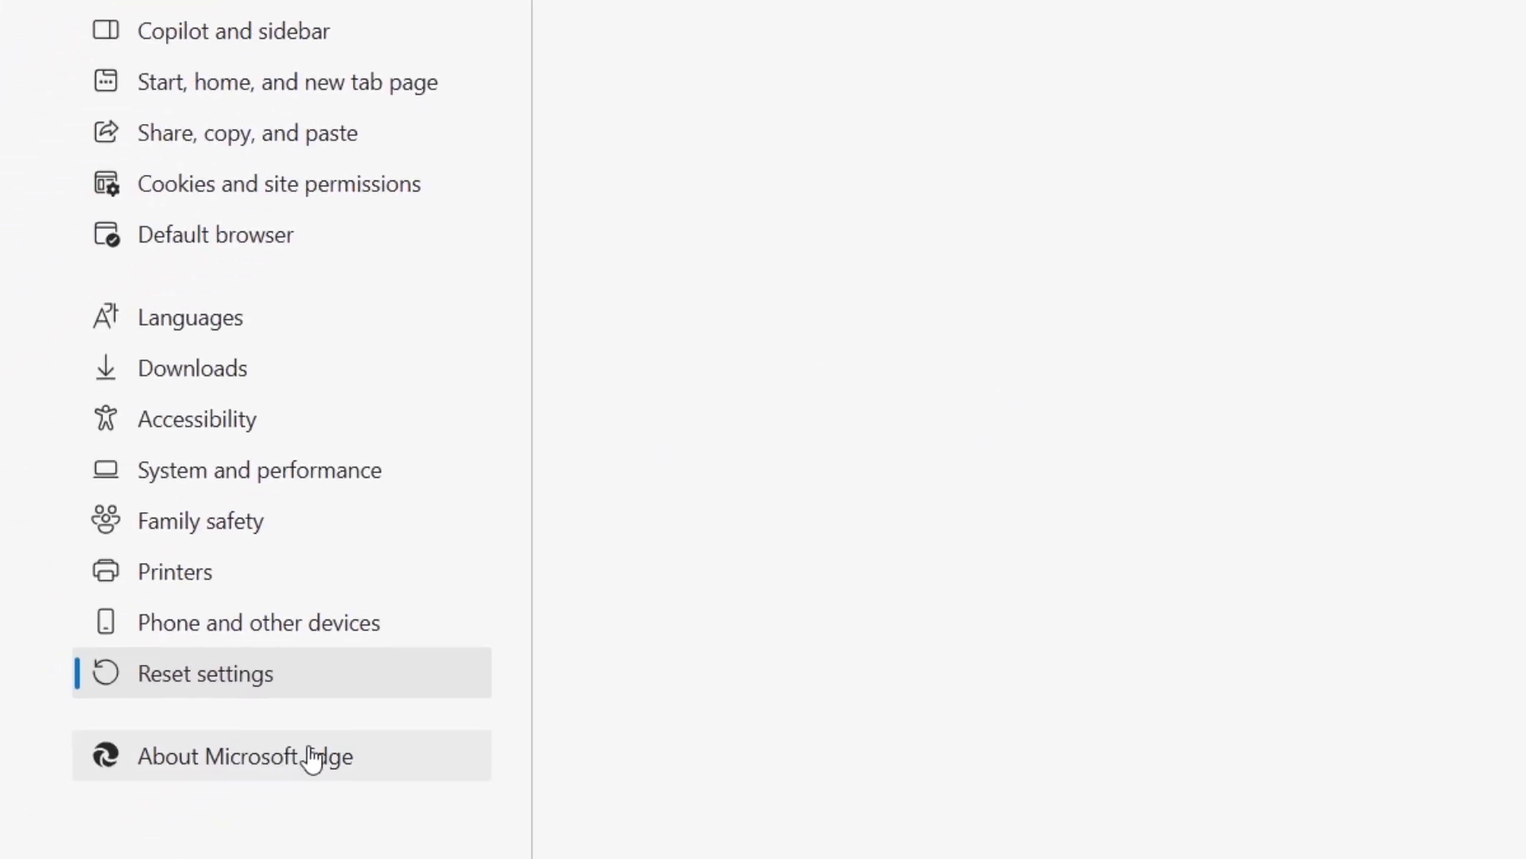
Step: Find Microsoft Edge in Windows Settings' installed apps and start a Repair via Modify
{"action": "left_click", "coordinate": [23, 762]}
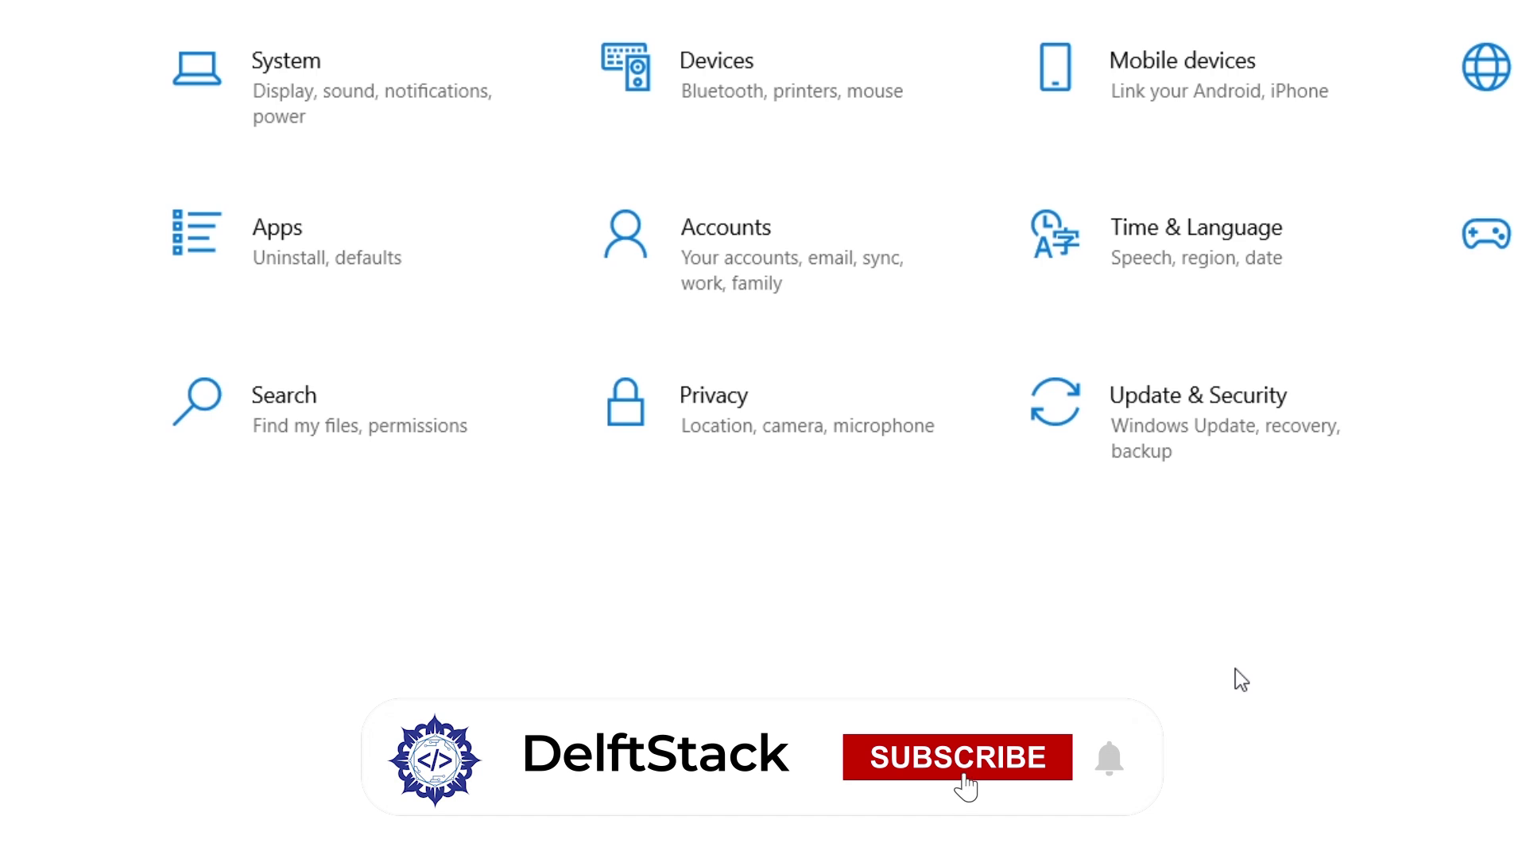
{"action": "left_click", "coordinate": [262, 251]}
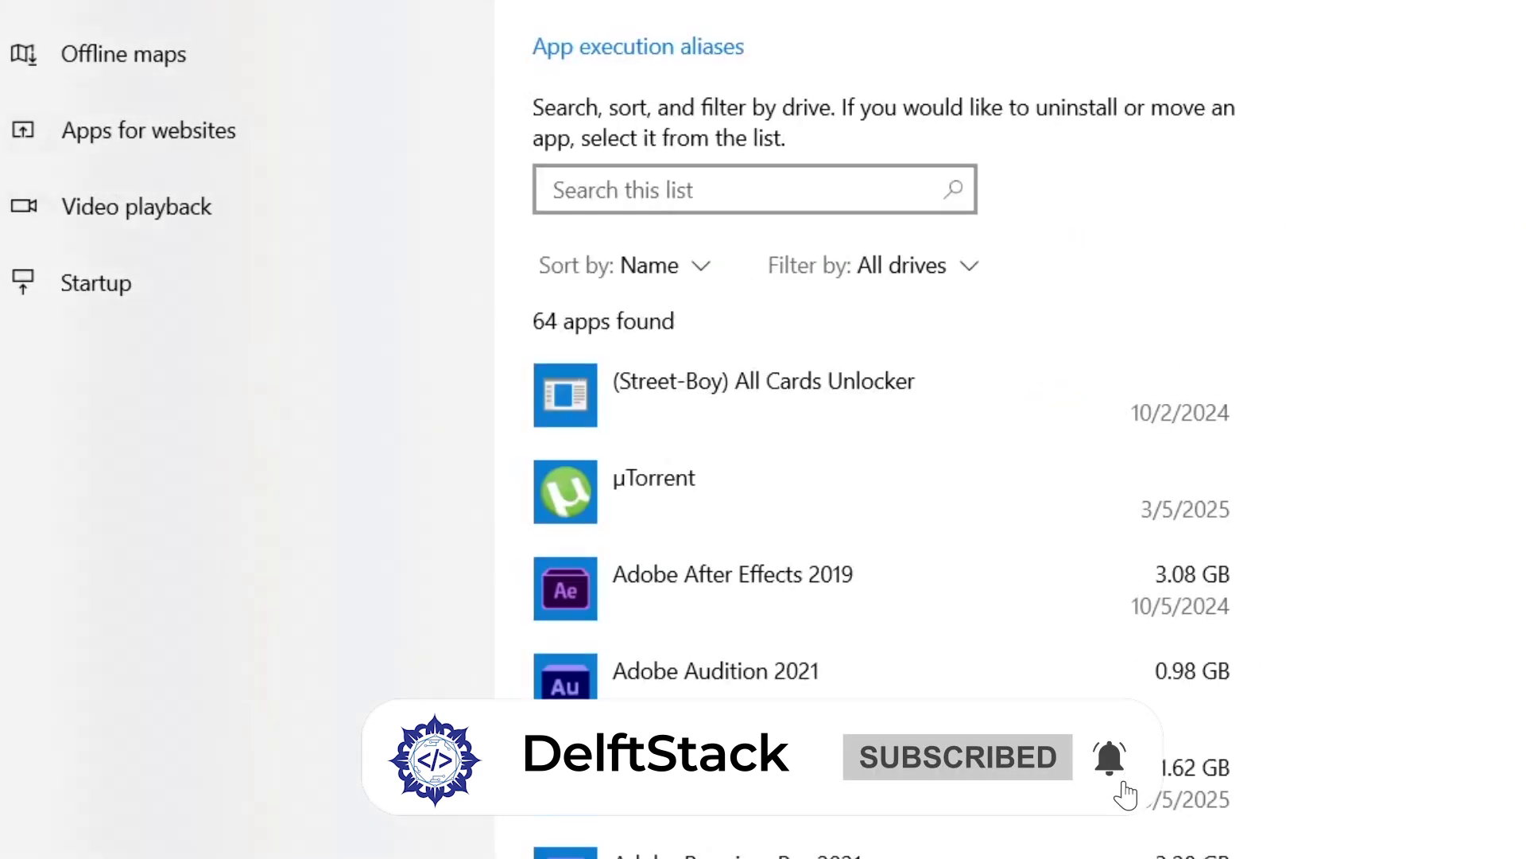
{"action": "left_click", "coordinate": [572, 190]}
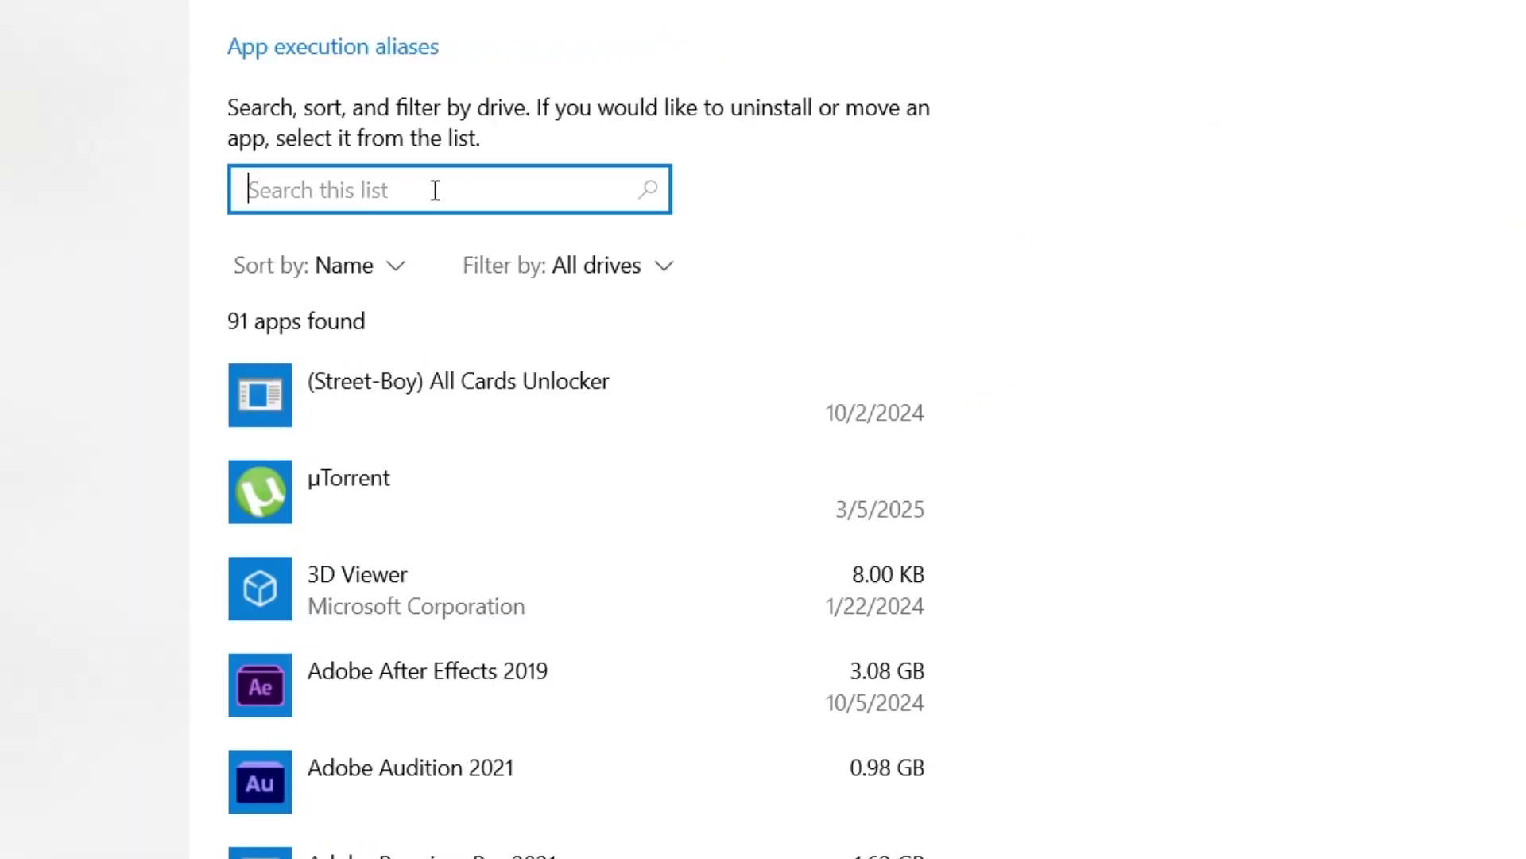
{"action": "type", "text": "edg"}
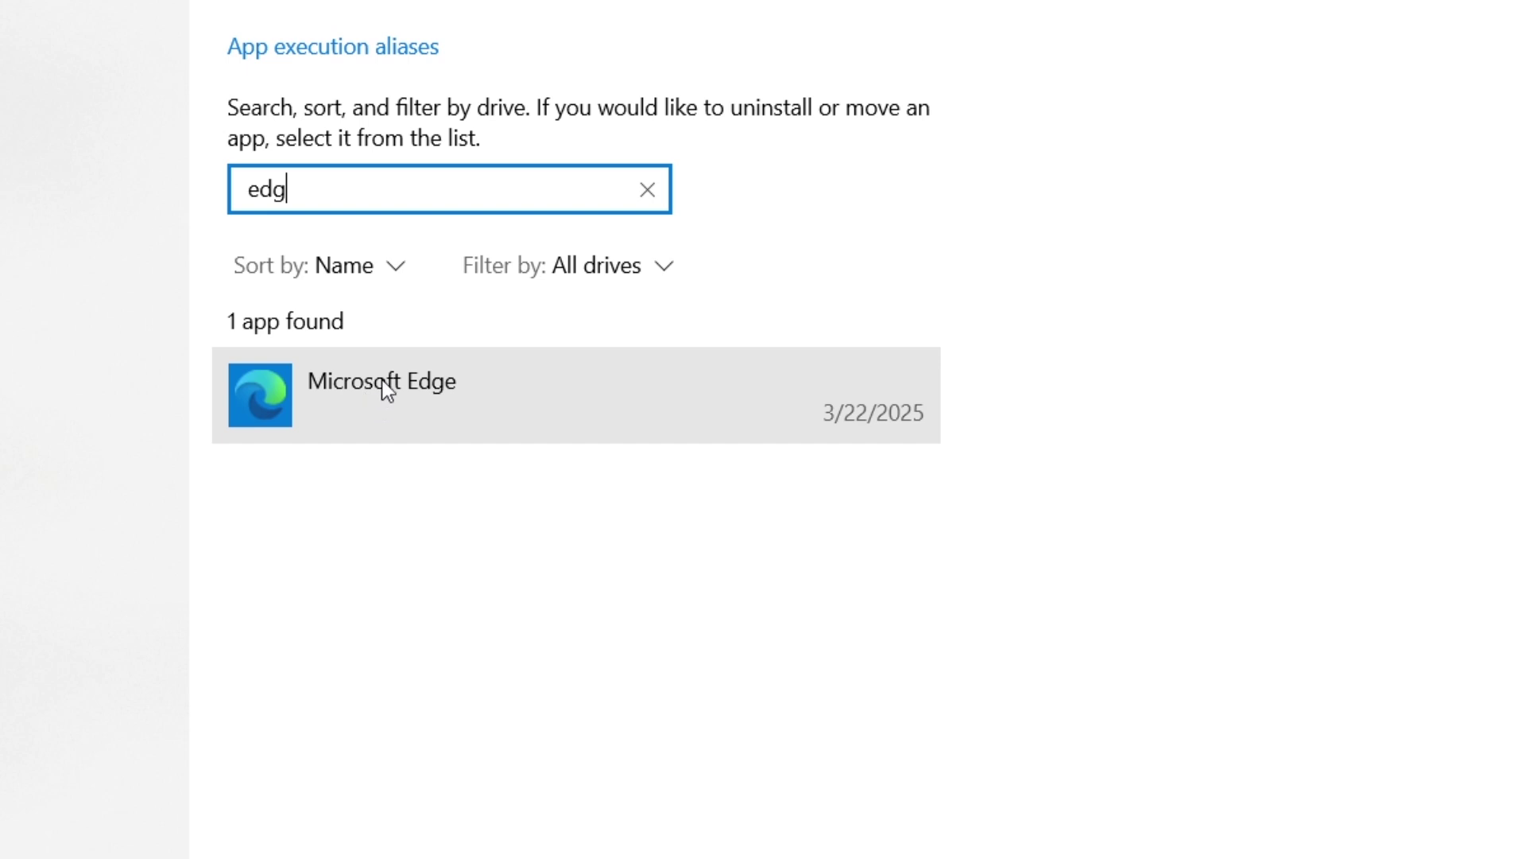
{"action": "left_click", "coordinate": [382, 387]}
{"action": "left_click", "coordinate": [691, 528]}
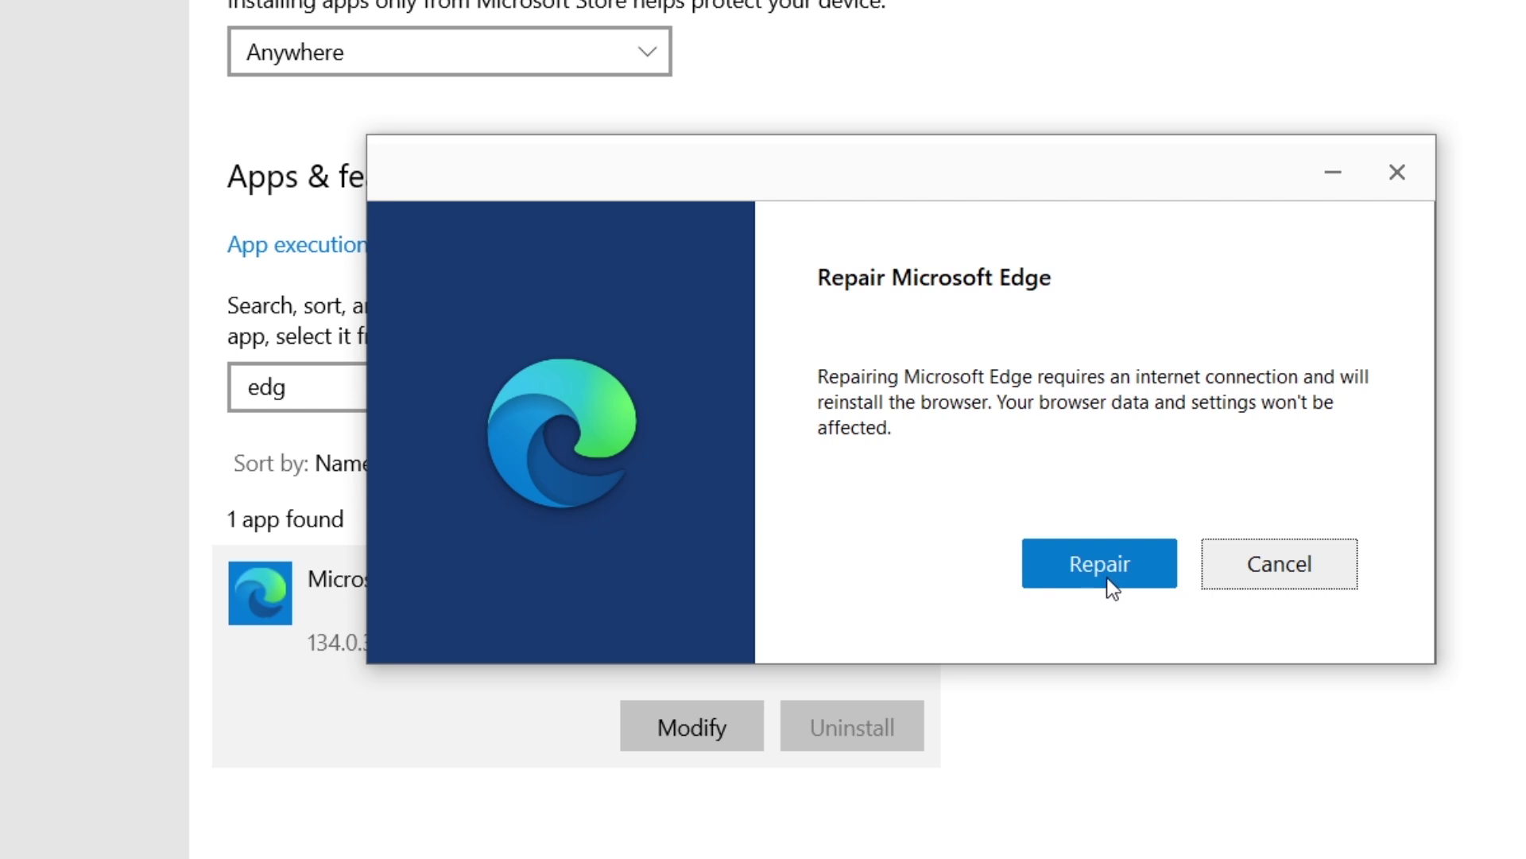
{"action": "left_click", "coordinate": [1303, 571]}
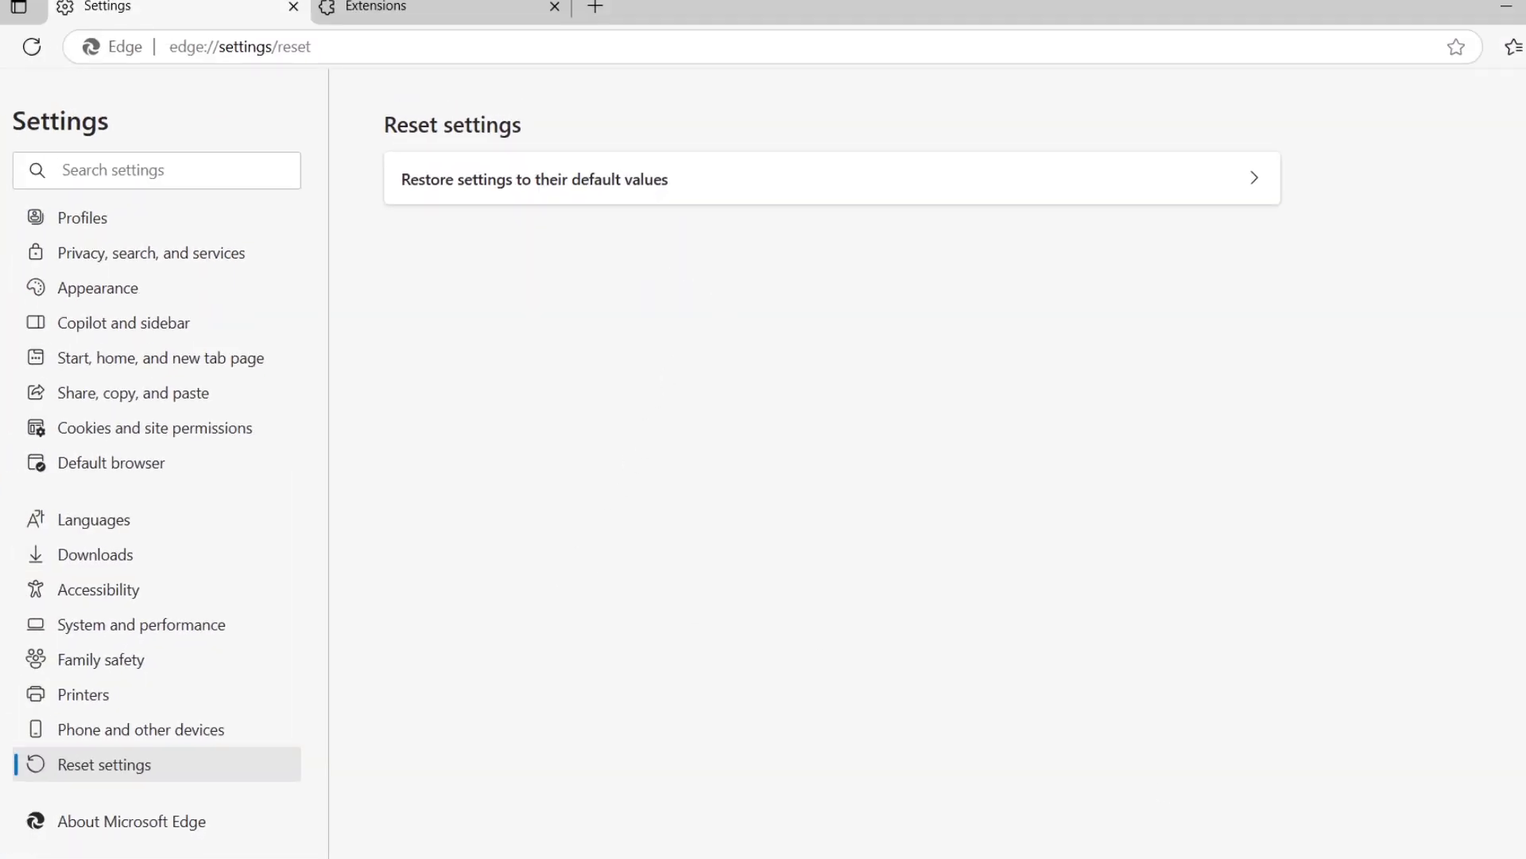
Step: Select Full scan in Windows Security's Virus & threat protection scan options, then close Windows Security
{"action": "key", "text": "super"}
{"action": "type", "text": "windows security"}
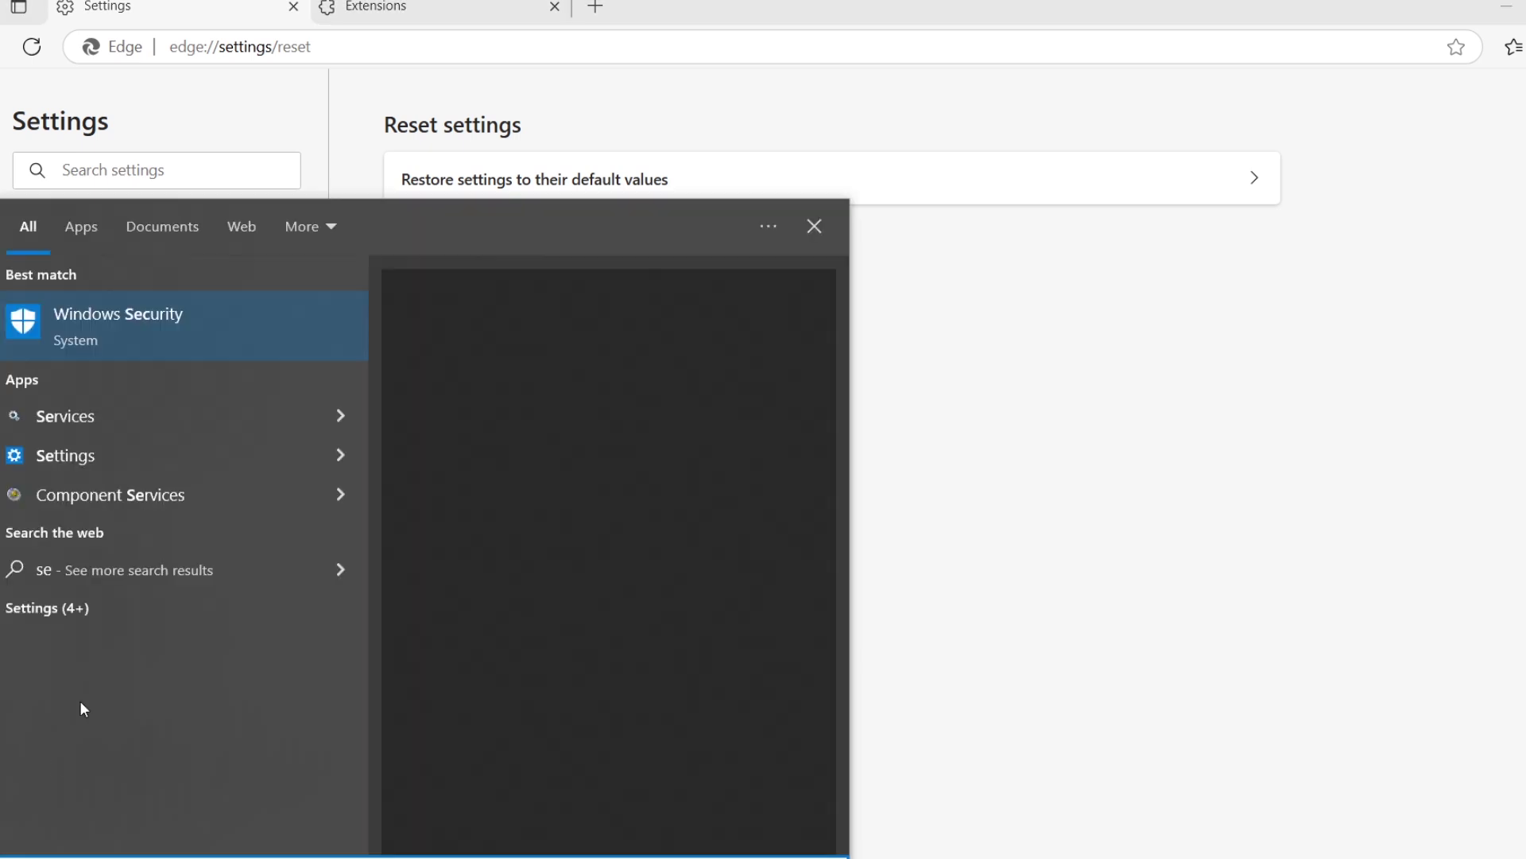
{"action": "left_click", "coordinate": [108, 331]}
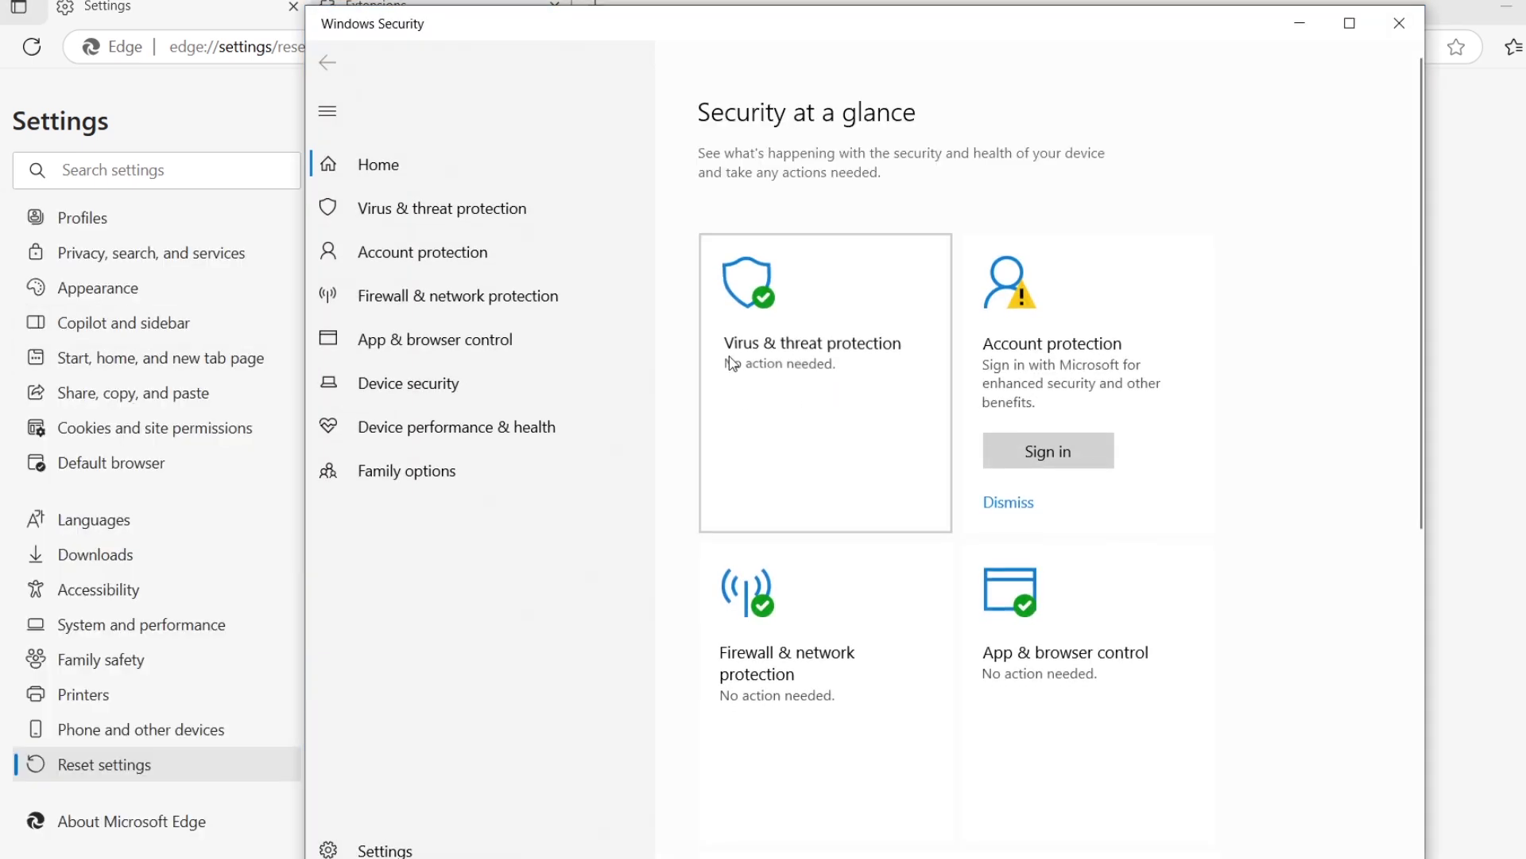
{"action": "left_click", "coordinate": [825, 378]}
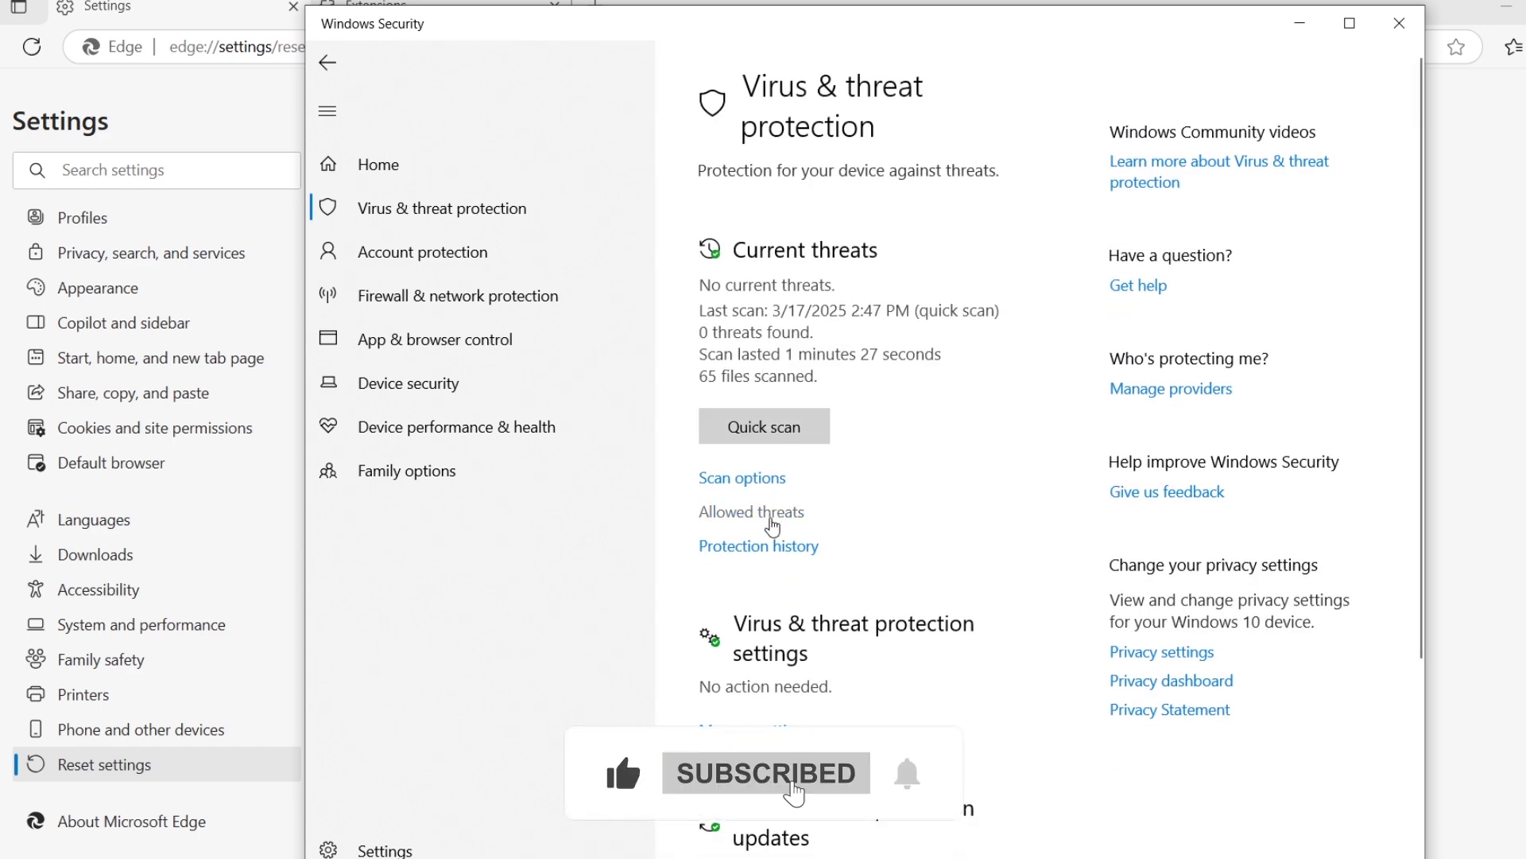
{"action": "left_click", "coordinate": [742, 477]}
{"action": "scroll", "coordinate": [832, 398], "scroll_direction": "down", "scroll_amount": 1}
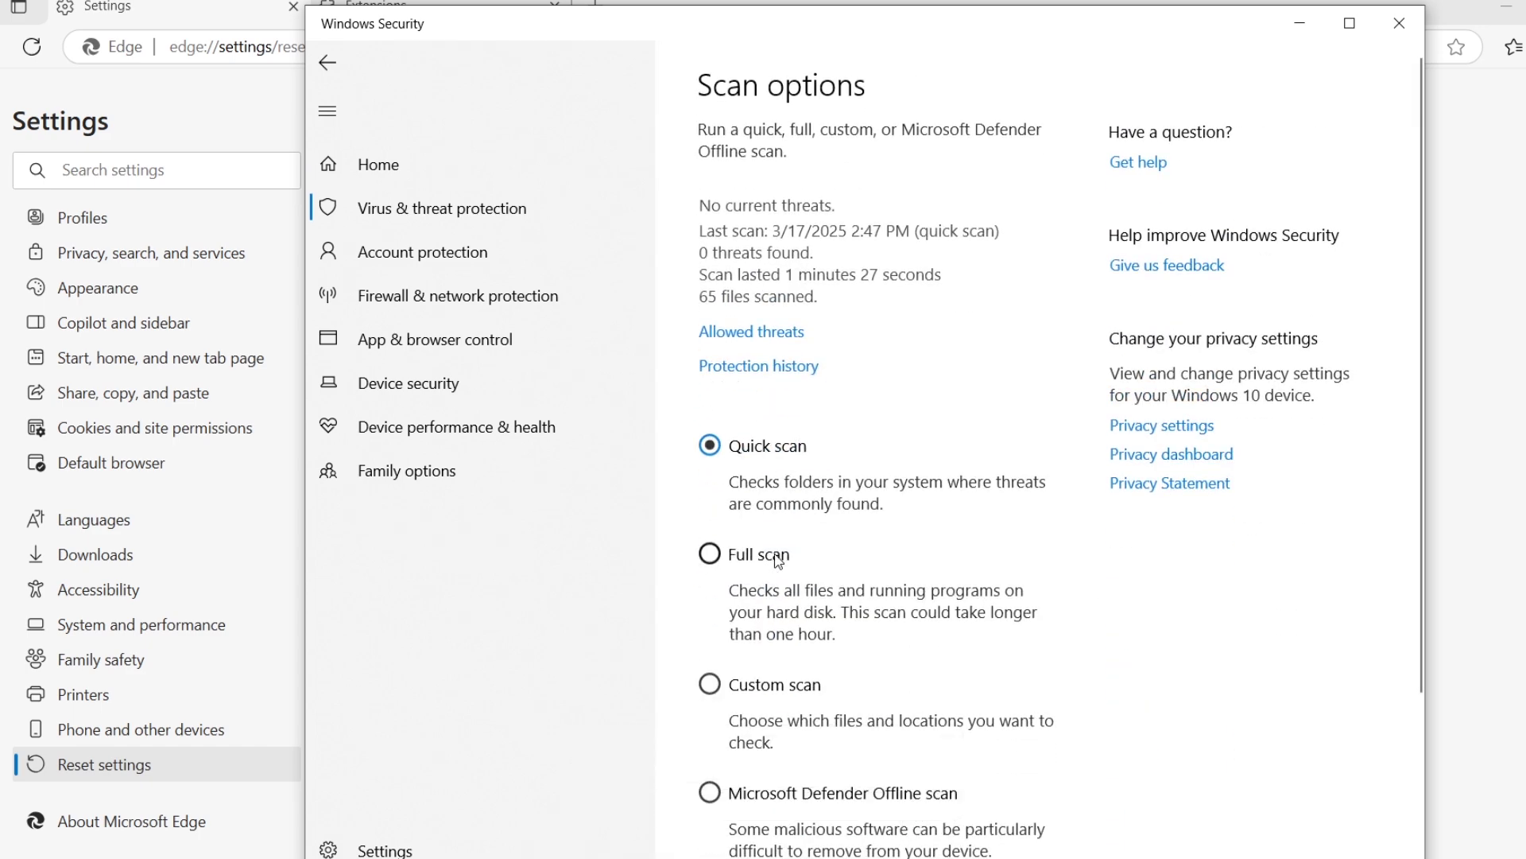
{"action": "left_click", "coordinate": [781, 562]}
{"action": "left_click", "coordinate": [1398, 26]}
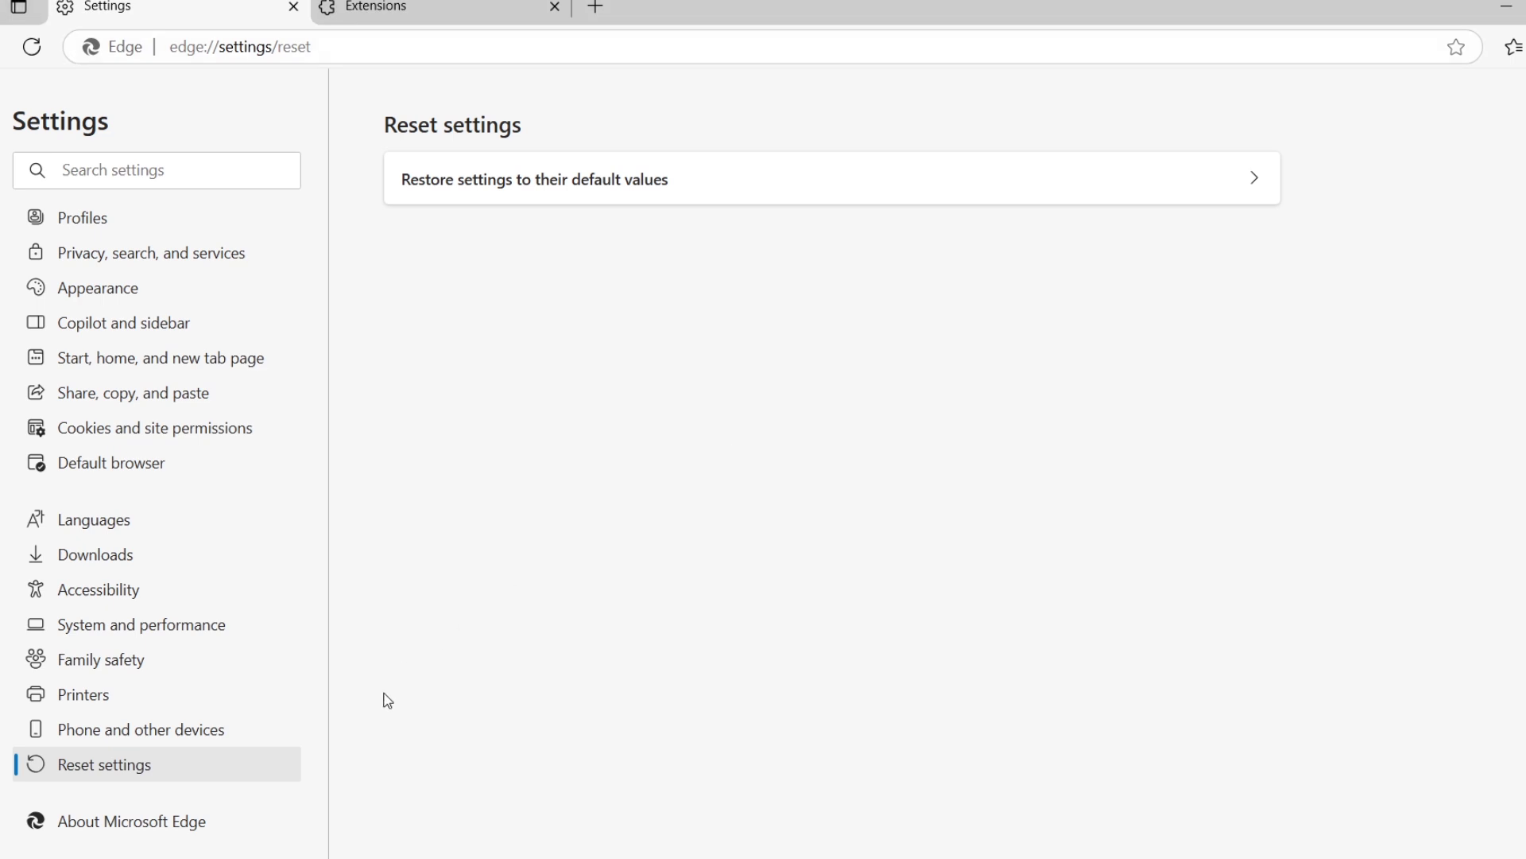
Step: Add a new Edge tab, revisit the Extensions and Settings tabs, then minimize Edge
{"action": "left_click", "coordinate": [600, 12]}
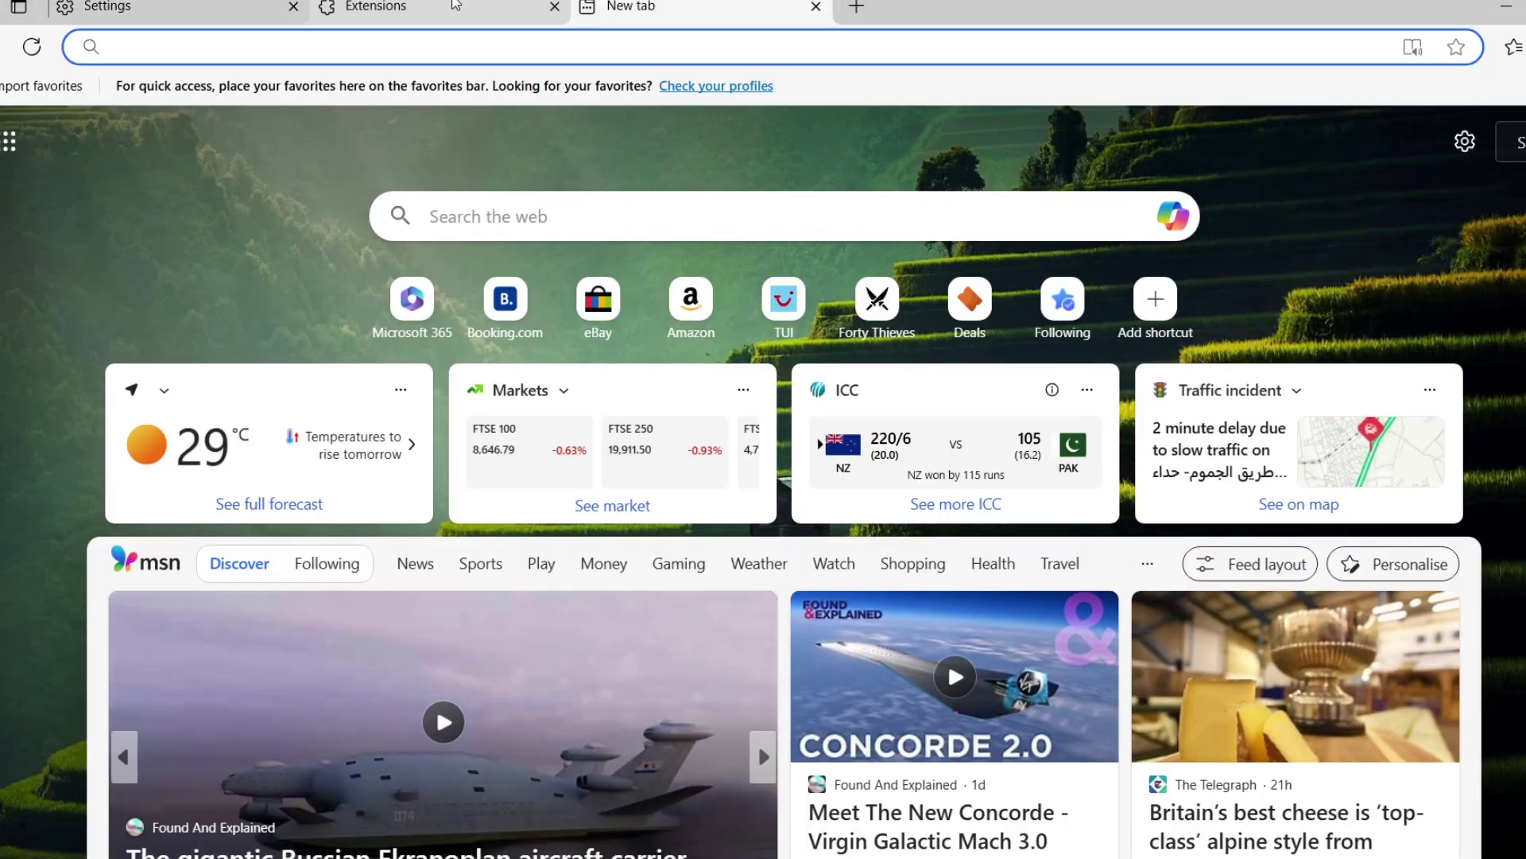
{"action": "left_click", "coordinate": [457, 6]}
{"action": "left_click", "coordinate": [167, 6]}
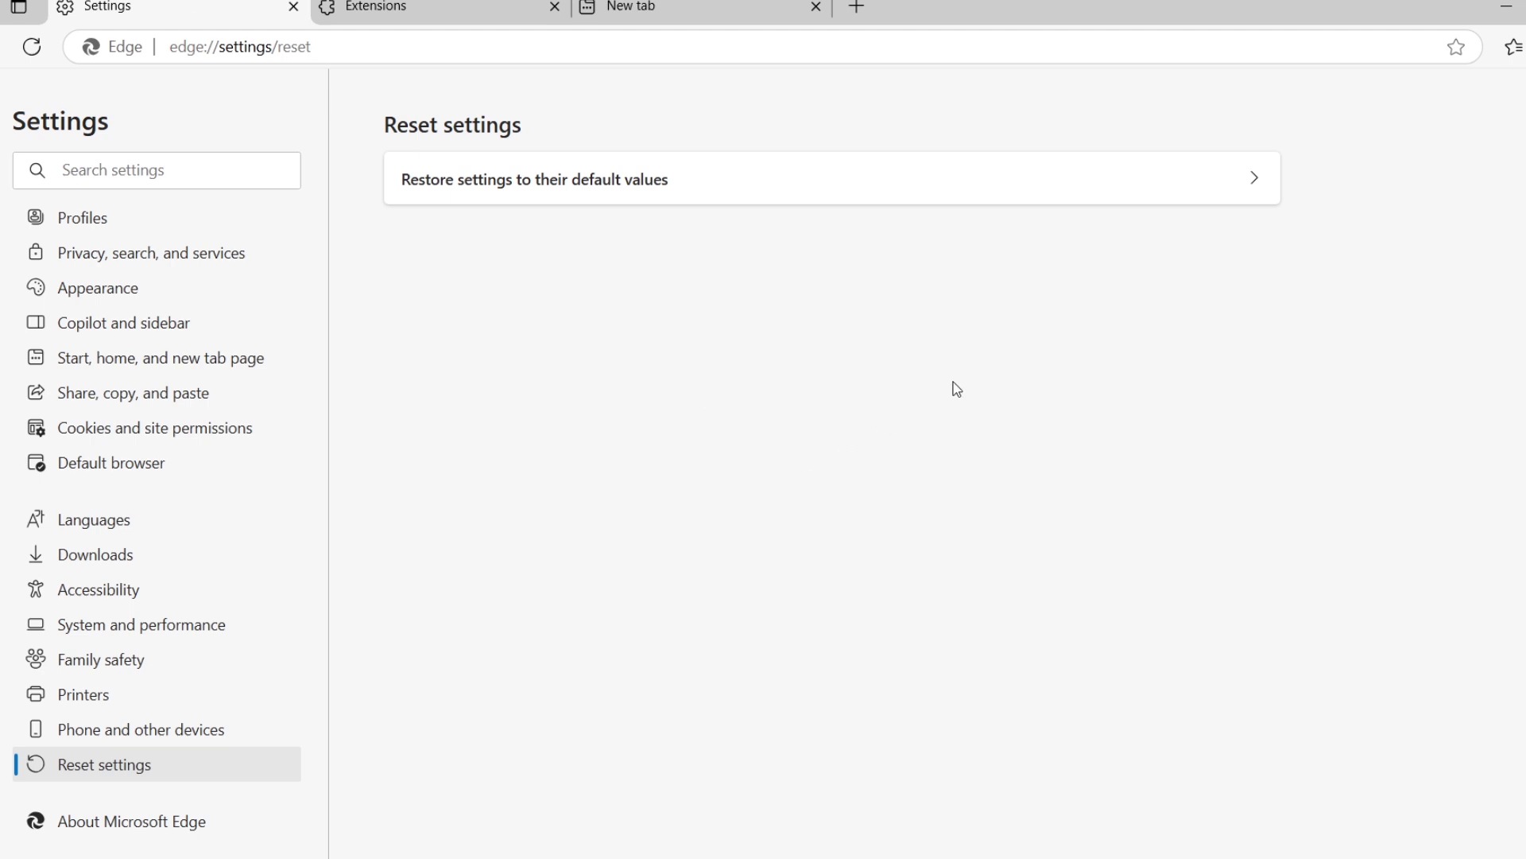
{"action": "left_click", "coordinate": [1498, 14]}
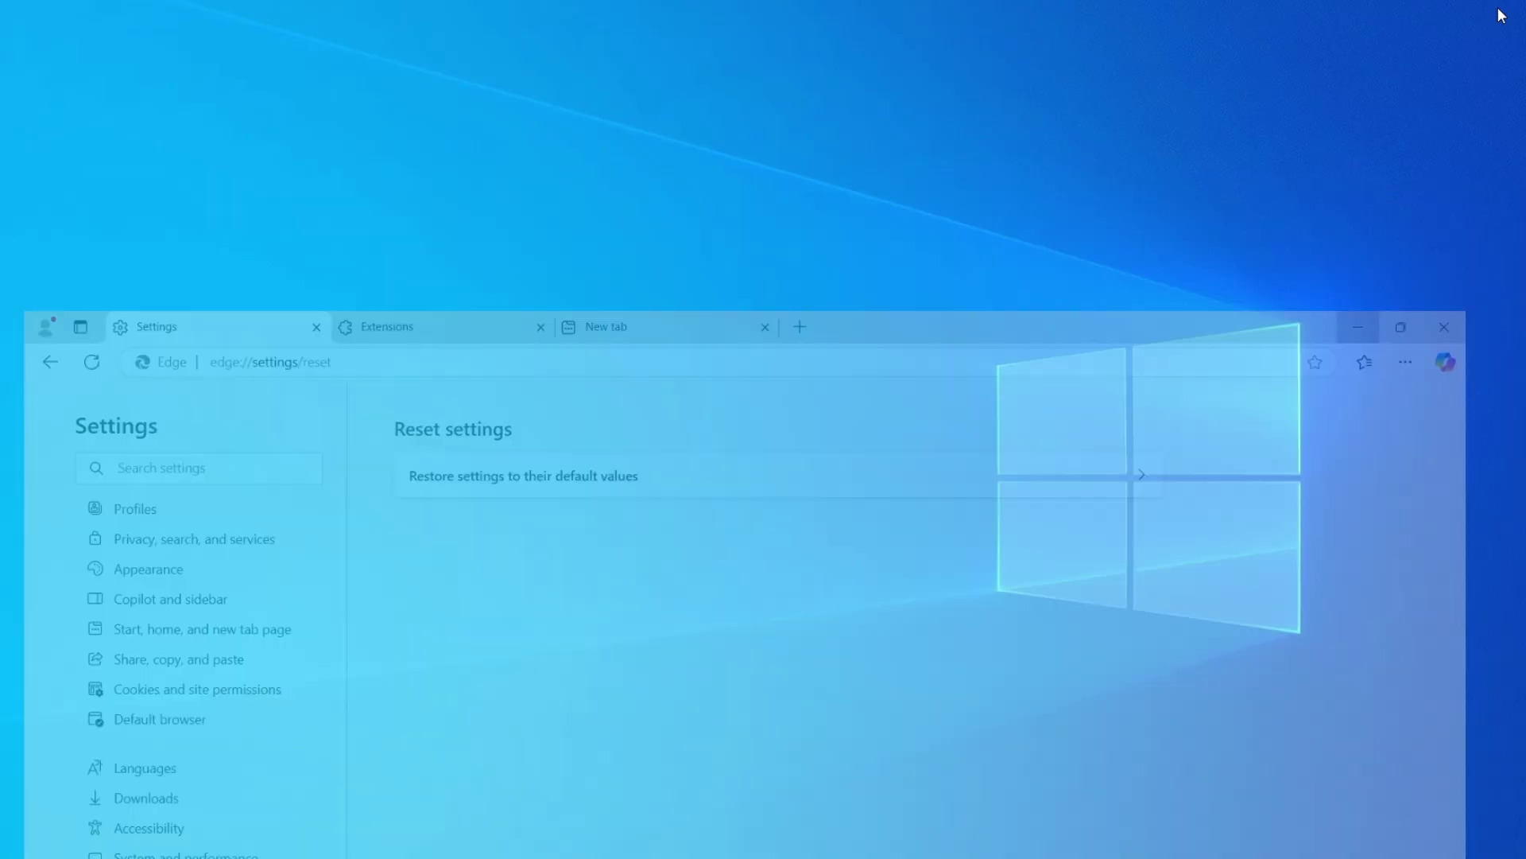